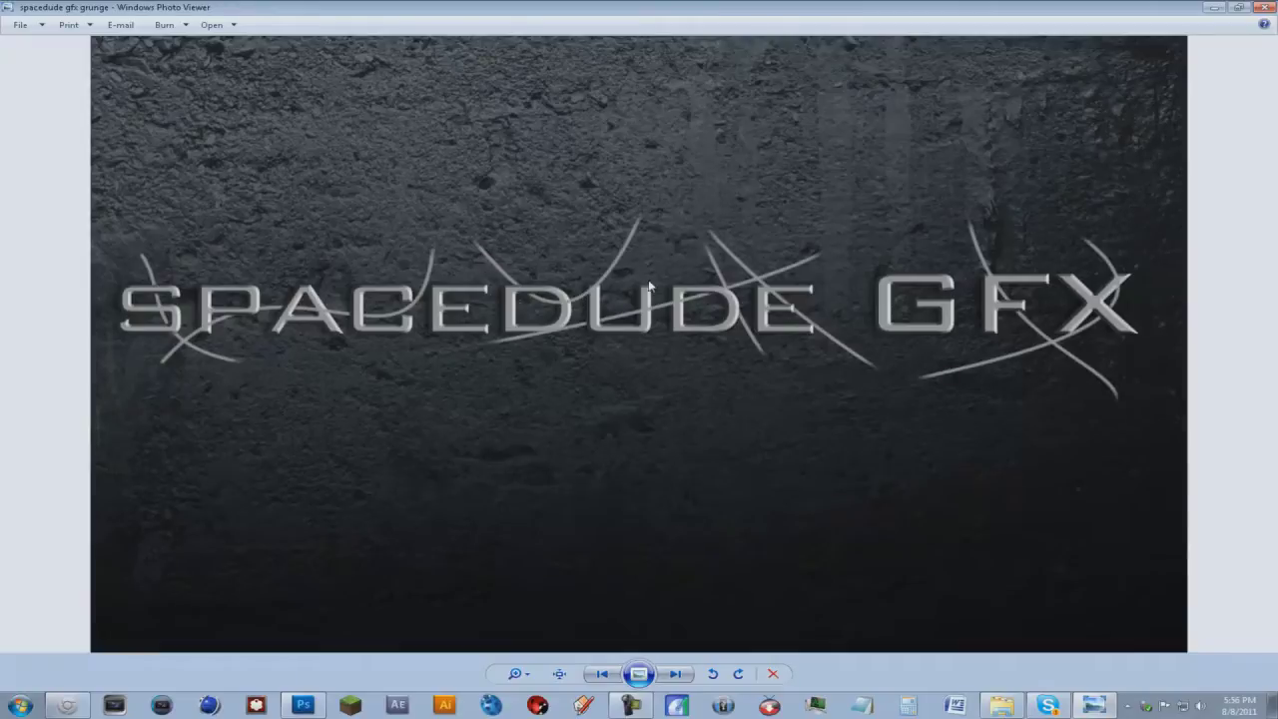
# Minimize the Windows Photo Viewer preview of the finished artwork to reveal Photoshop
pyautogui.click(1213, 7)
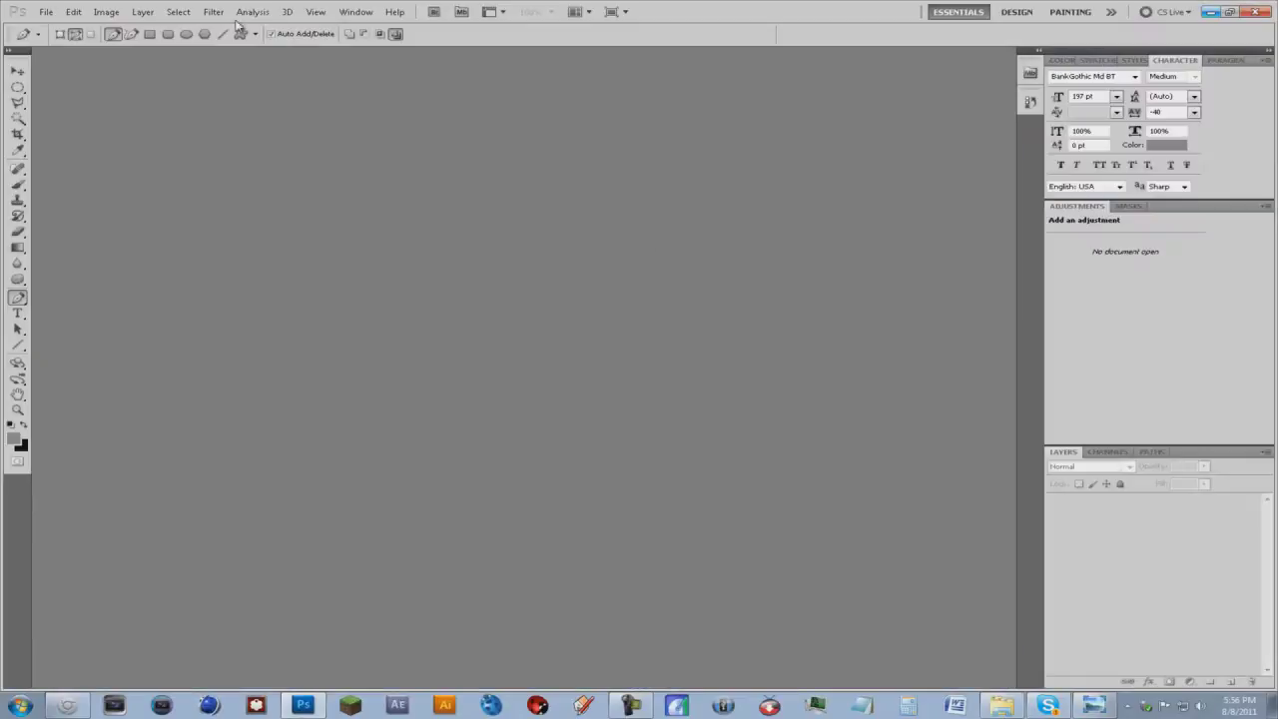
# Create a new 1680×1050 document with a transparent background
pyautogui.click(53, 16)
pyautogui.click(56, 27)
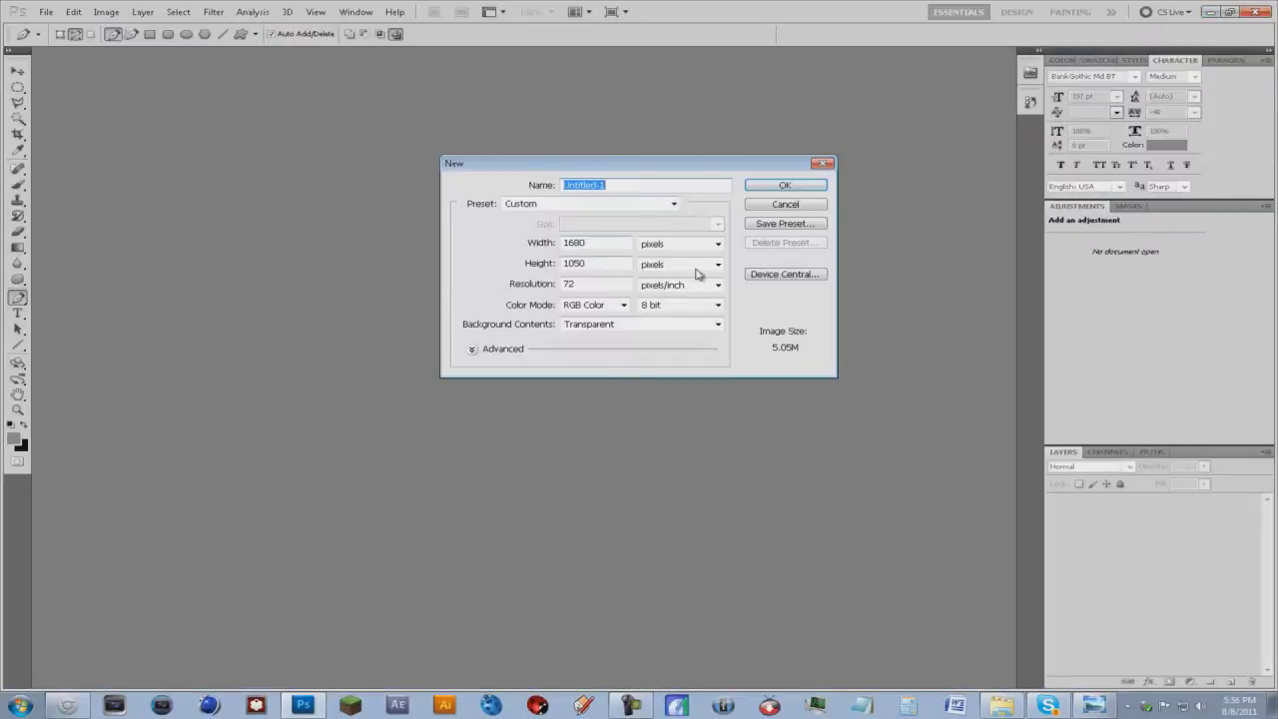
pyautogui.click(785, 185)
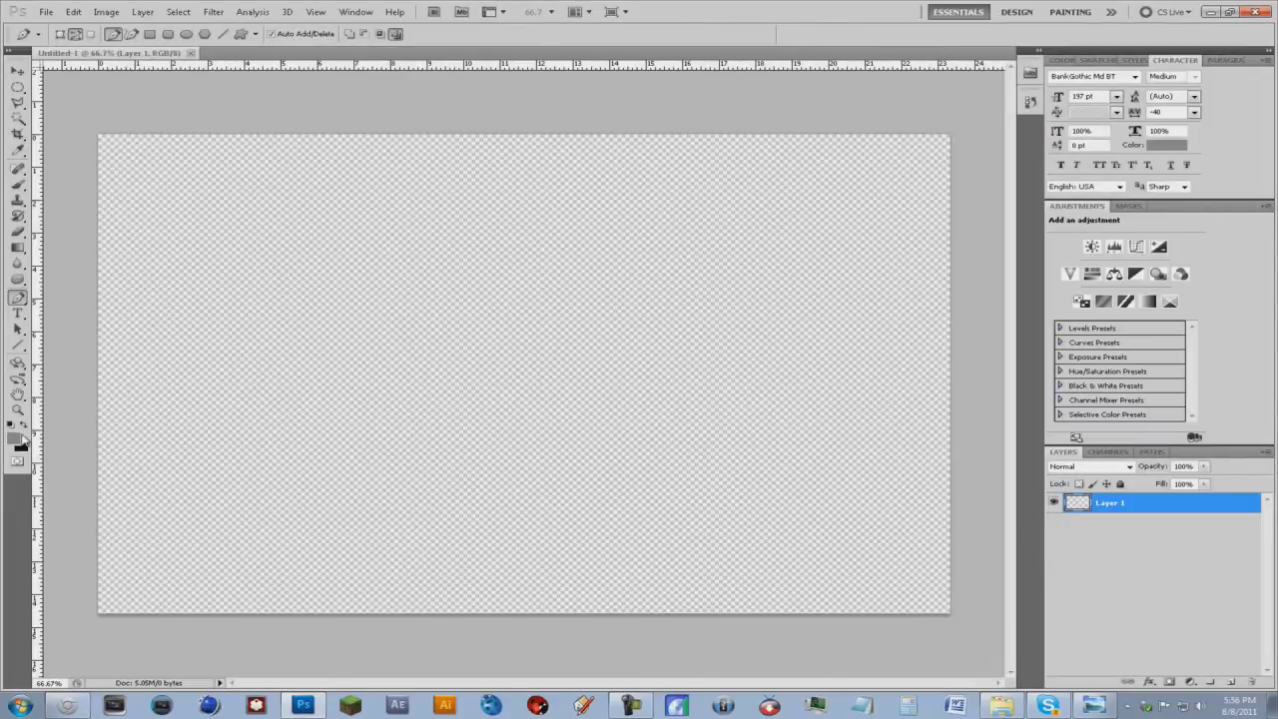
# Set a dark grey foreground and drag a top-to-bottom gradient across the layer
pyautogui.click(19, 444)
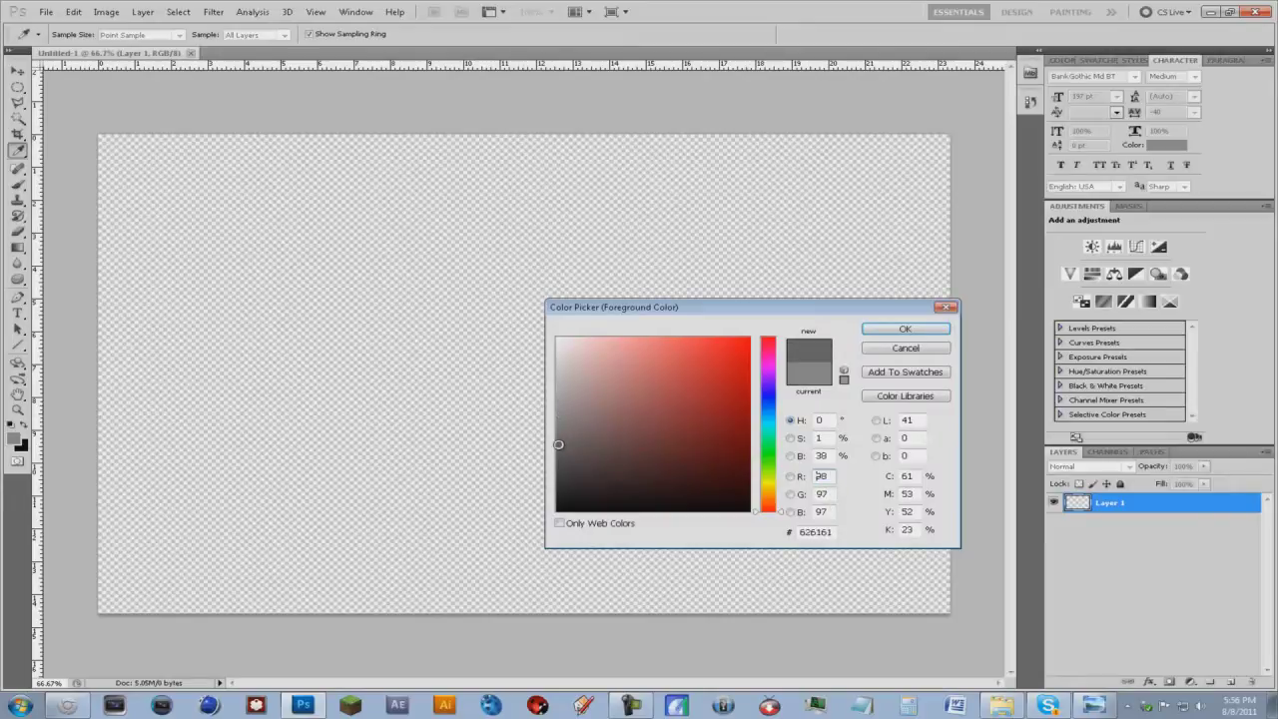
pyautogui.click(867, 332)
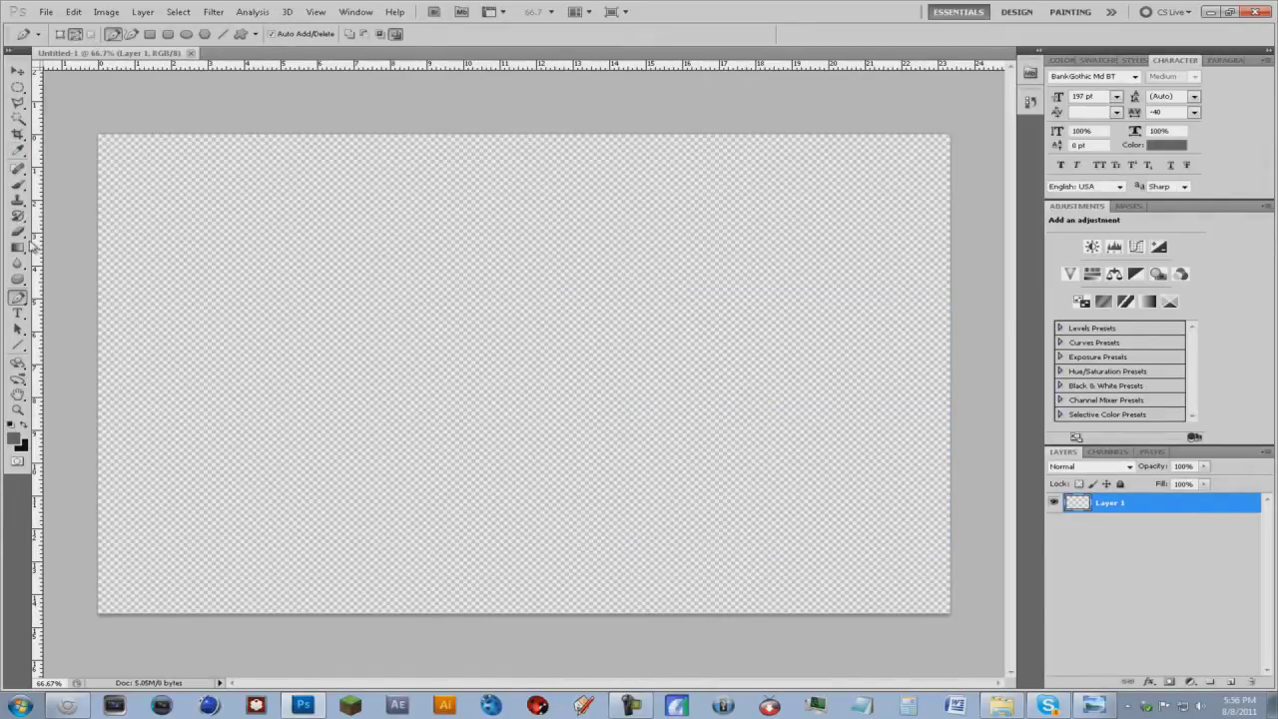
pyautogui.click(18, 247)
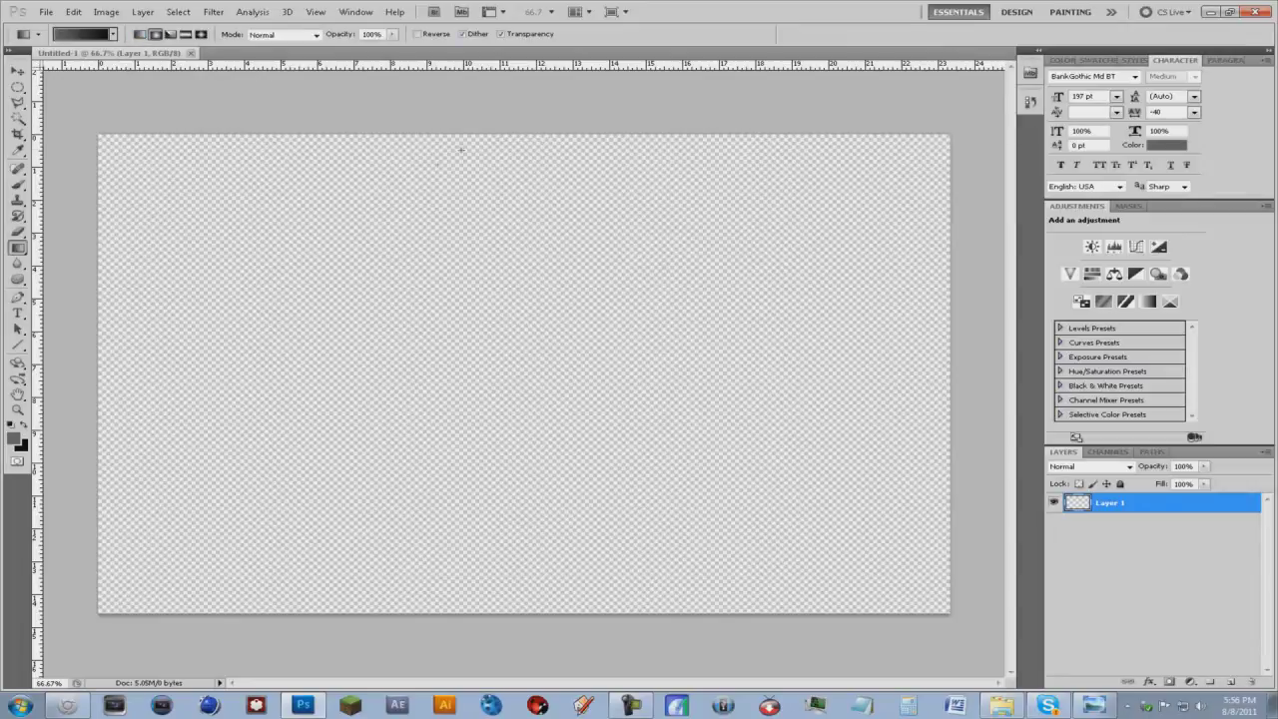
pyautogui.moveTo(545, 134); pyautogui.dragTo(532, 616)
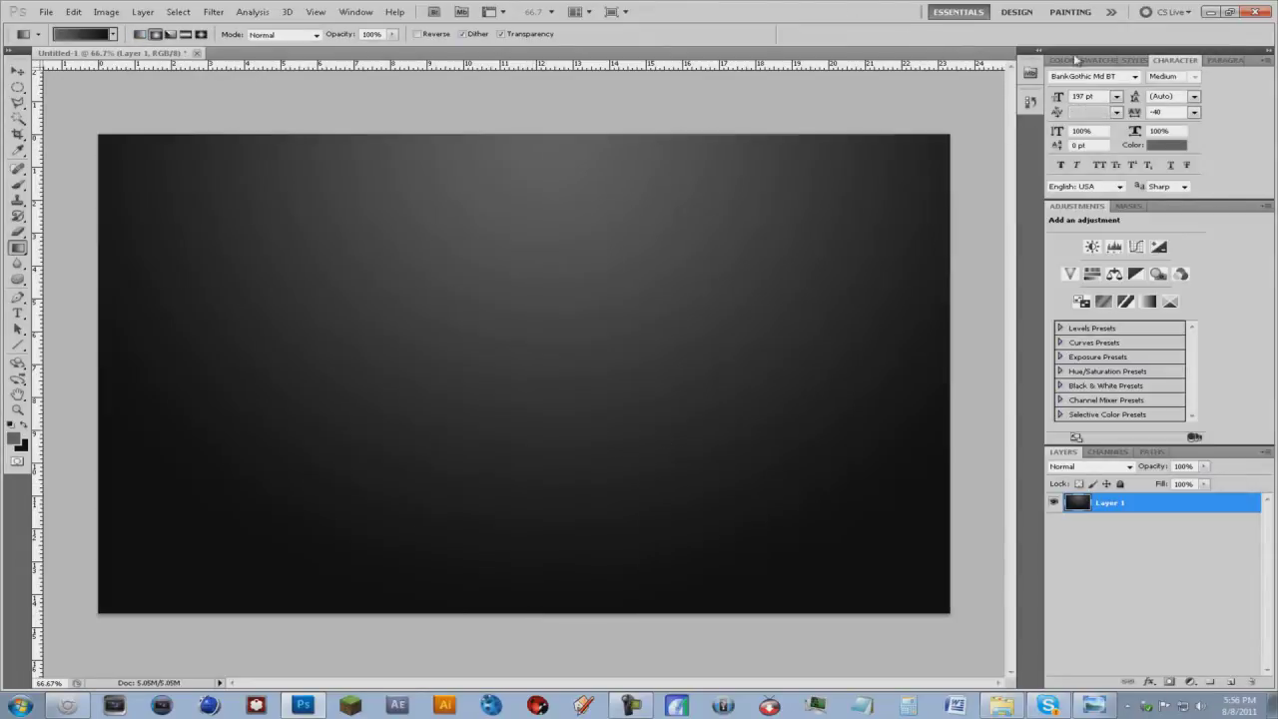
# Drag texture 22 from the folder onto the canvas and enlarge it to cover everything
pyautogui.click(1003, 705)
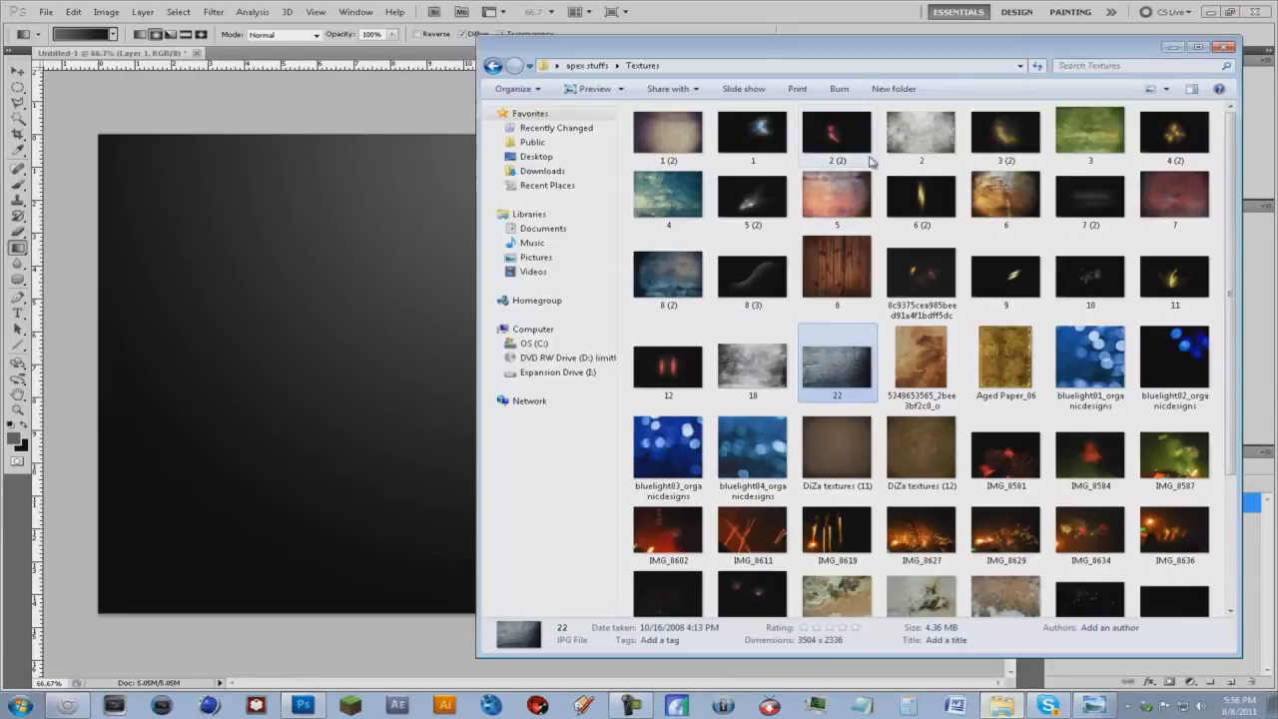
pyautogui.moveTo(839, 334); pyautogui.dragTo(408, 372)
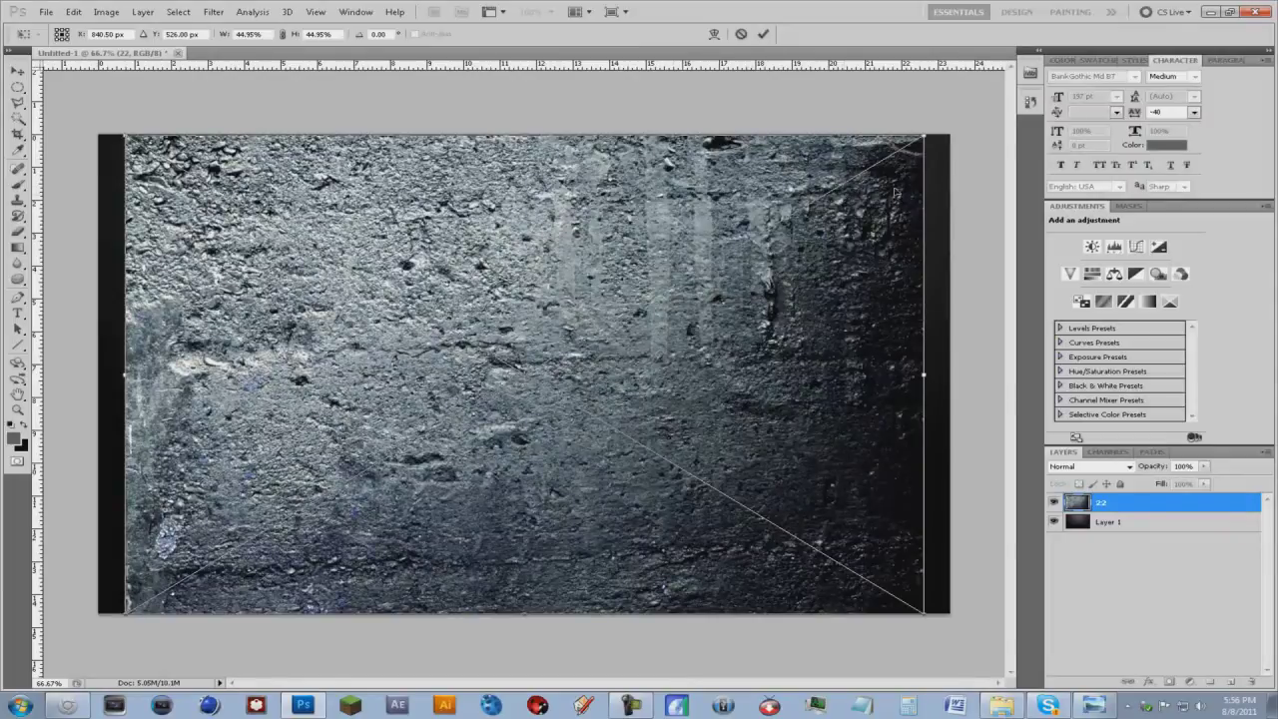
pyautogui.moveTo(923, 134); pyautogui.dragTo(965, 116)
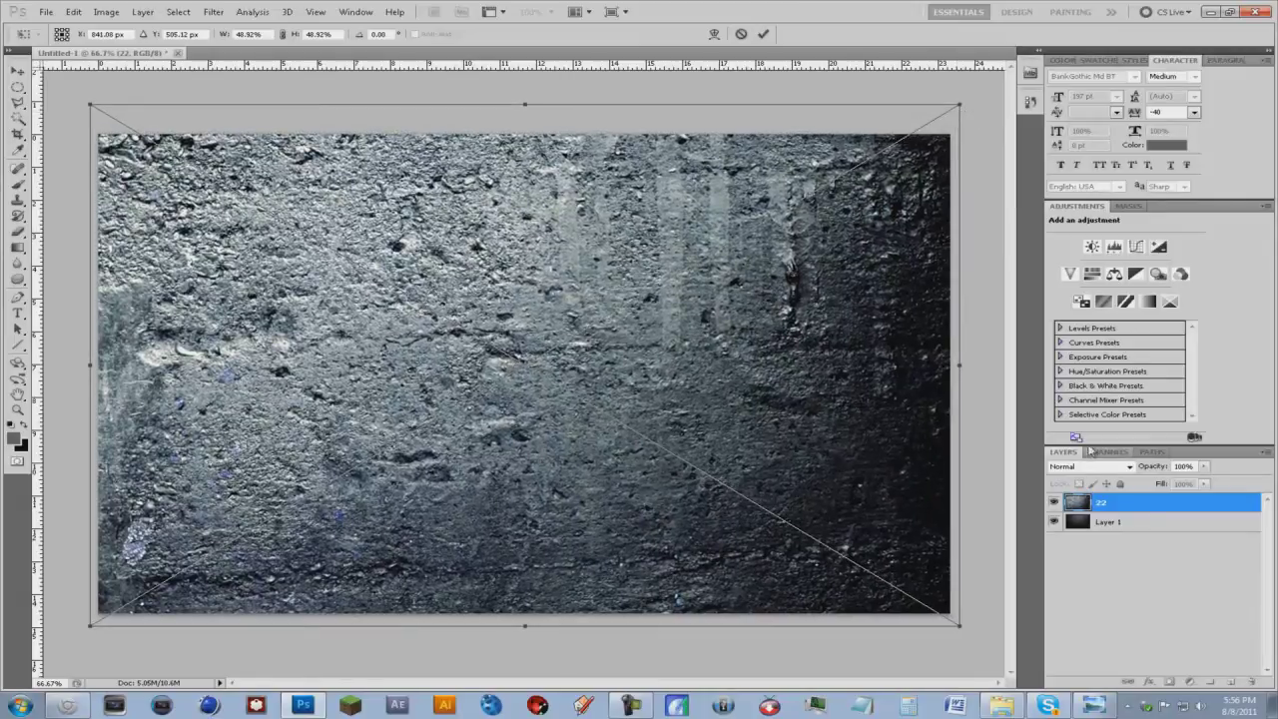
# Set the texture layer's blend mode to Overlay, adjust its opacity, and commit the placement
pyautogui.click(1090, 466)
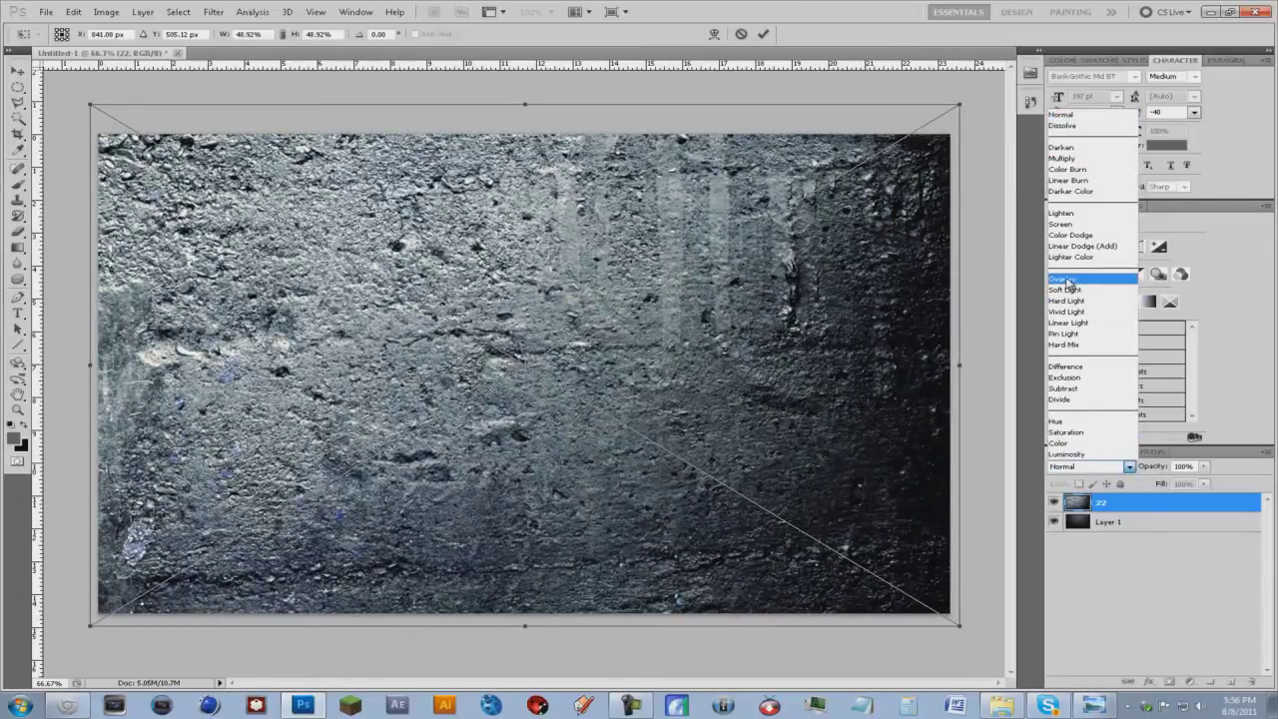
pyautogui.click(1062, 279)
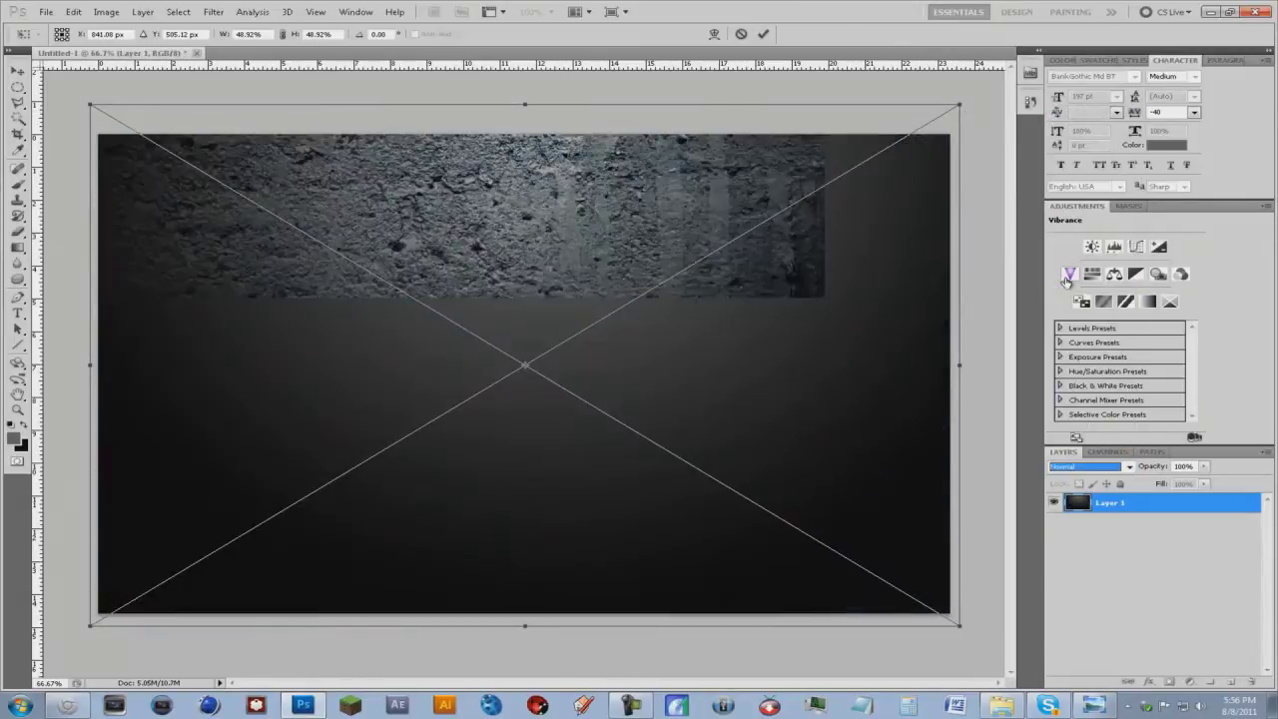
pyautogui.click(1204, 466)
pyautogui.moveTo(1205, 483)
pyautogui.mouseDown()
pyautogui.moveTo(1169, 485)
pyautogui.moveTo(1223, 485)
pyautogui.mouseUp()
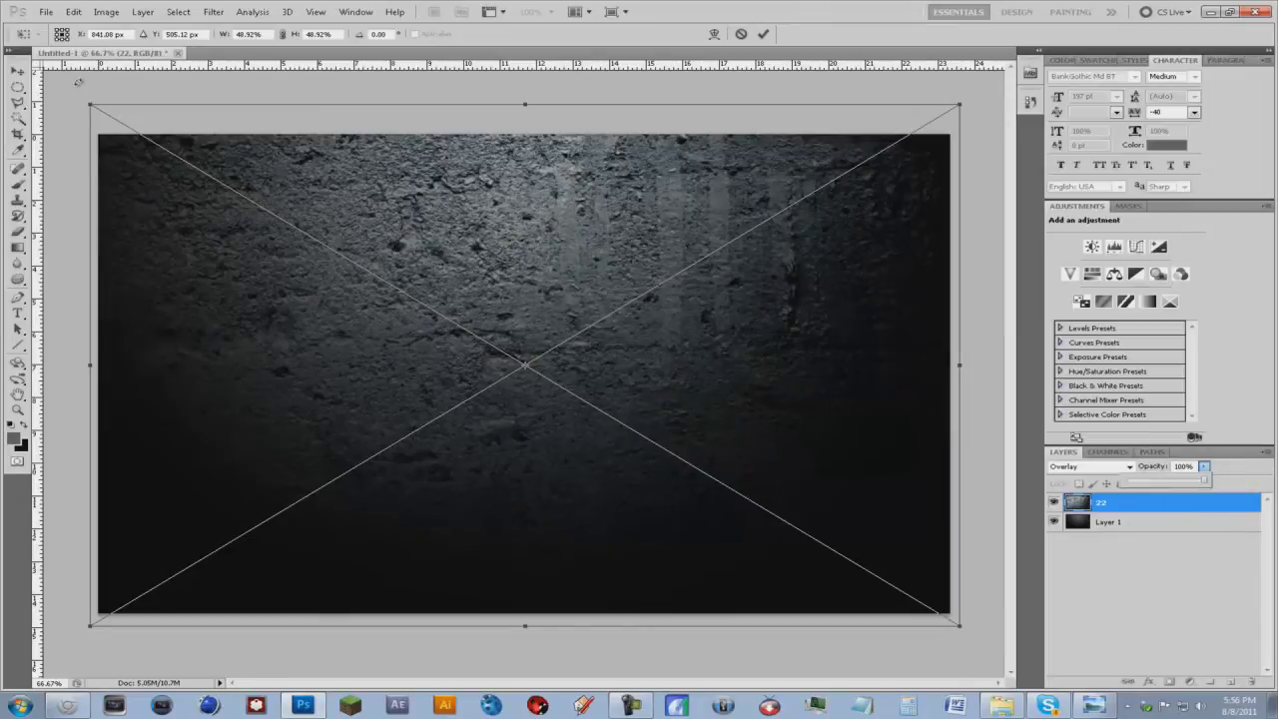
pyautogui.click(17, 80)
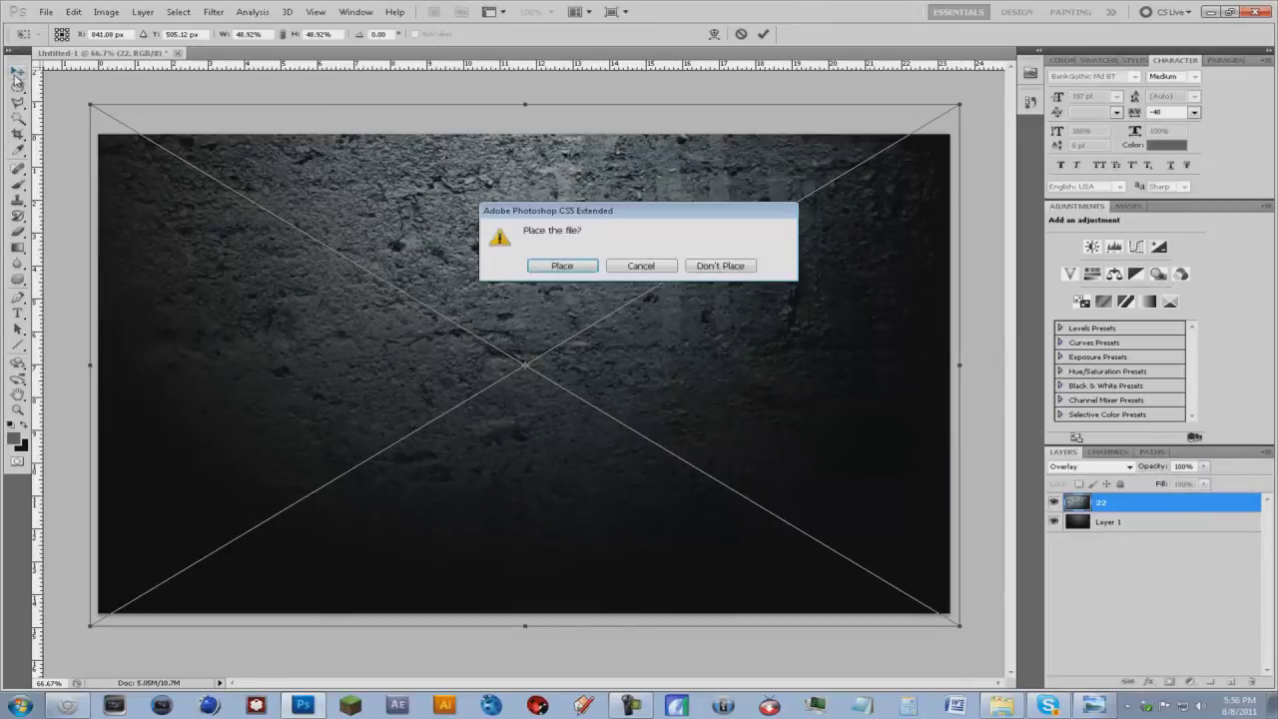
pyautogui.click(561, 265)
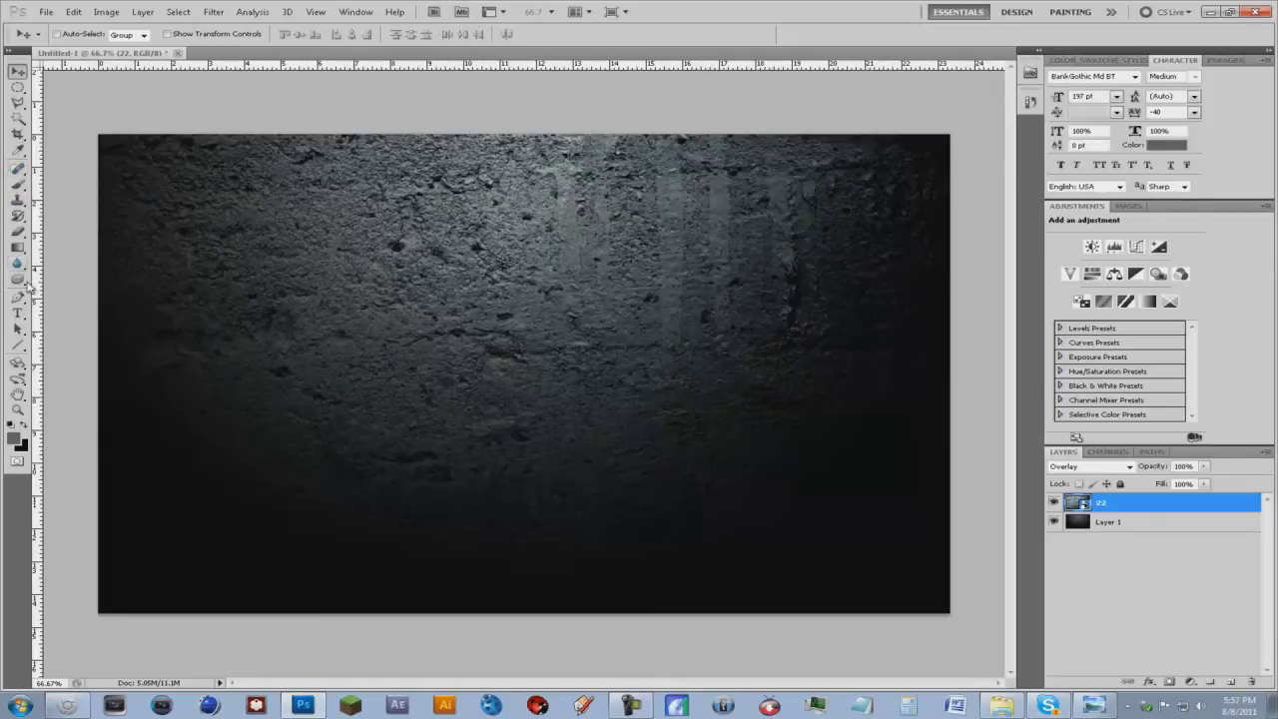
pyautogui.click(18, 313)
# Type 'SPACEDUDE' on the canvas, correcting the mistyped letters
pyautogui.click(345, 335)
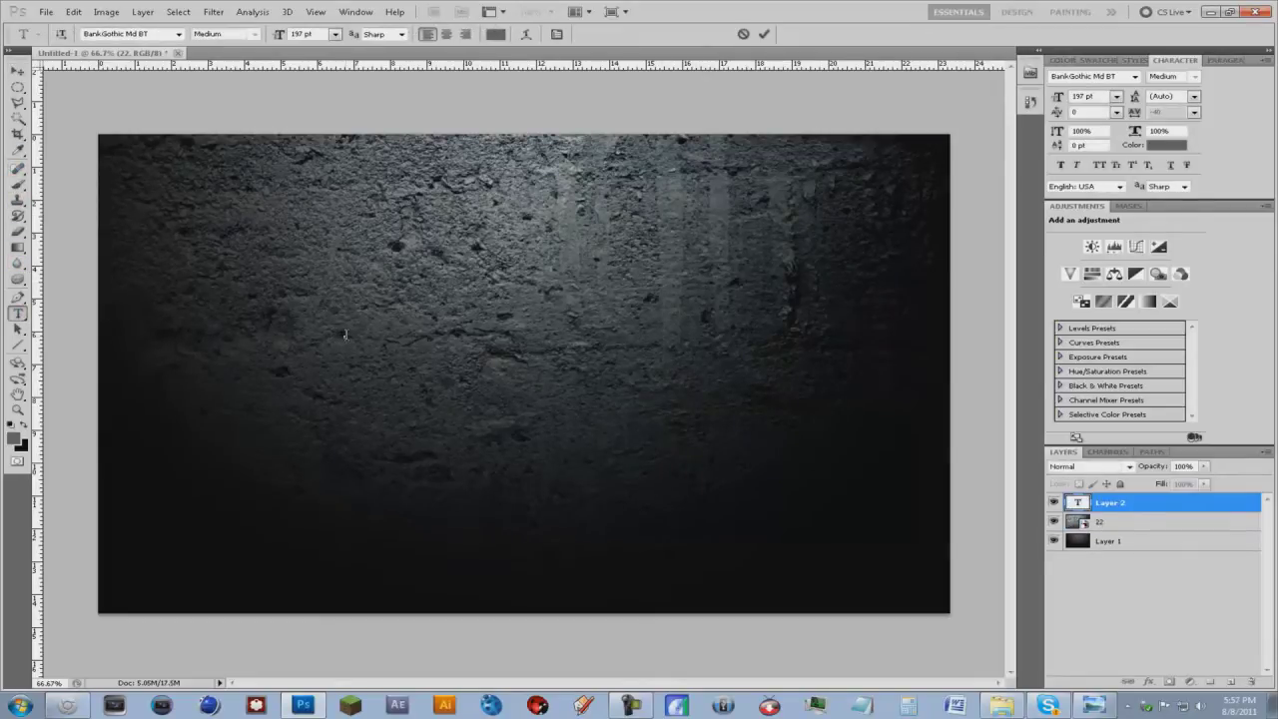
pyautogui.write('ser')
pyautogui.press('BackSpace')
pyautogui.press('BackSpace')
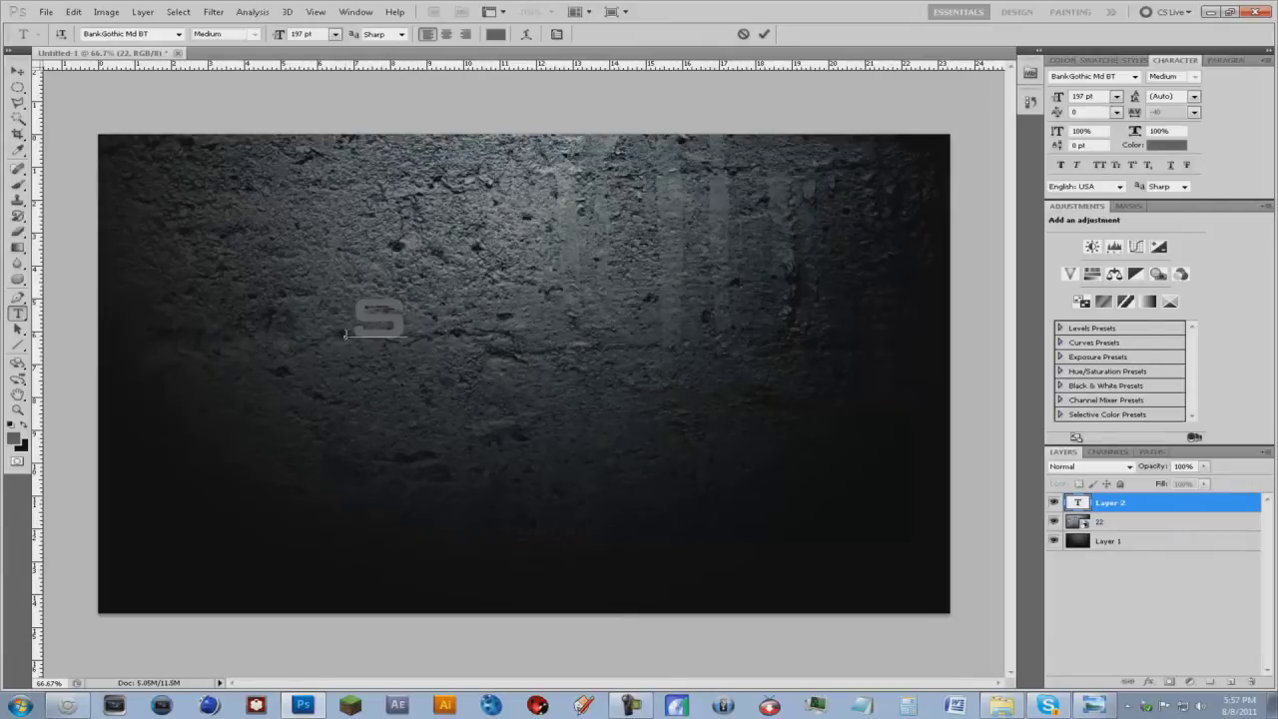
pyautogui.write('pacedude')
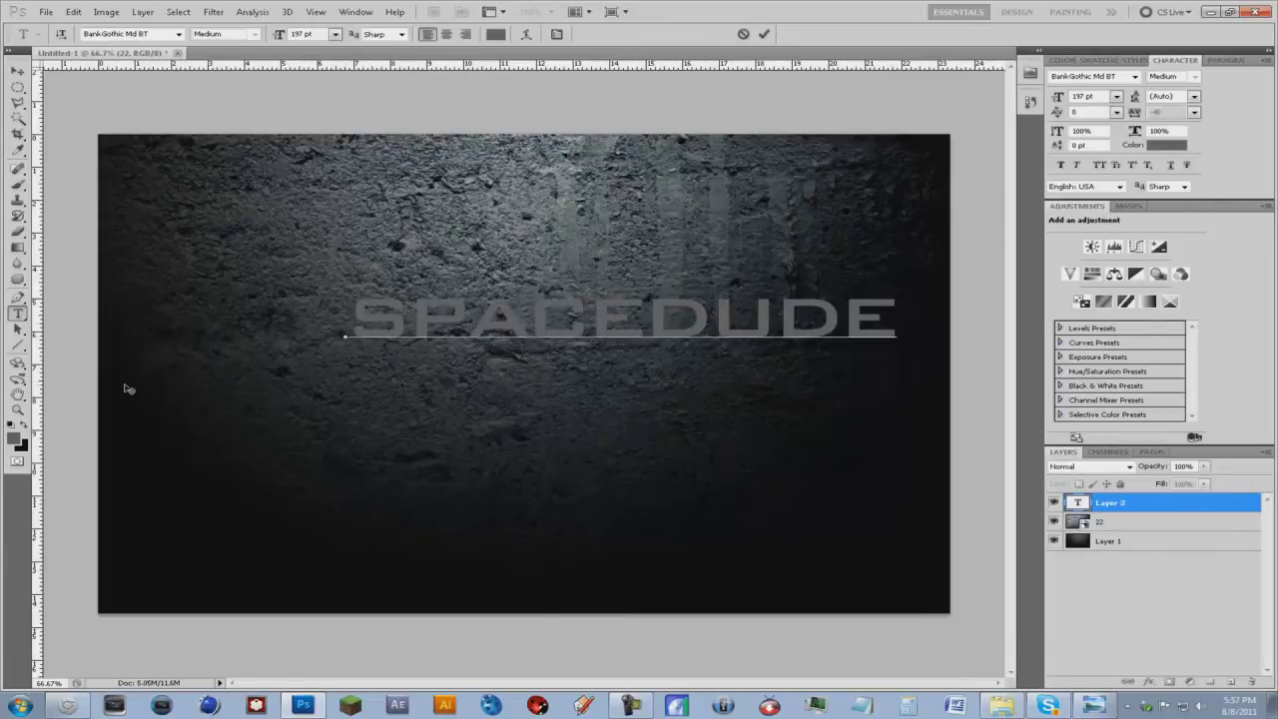
# Color the SPACEDUDE text grey 828282 and move it left toward the centre
pyautogui.hotkey('ctrl', 'a')
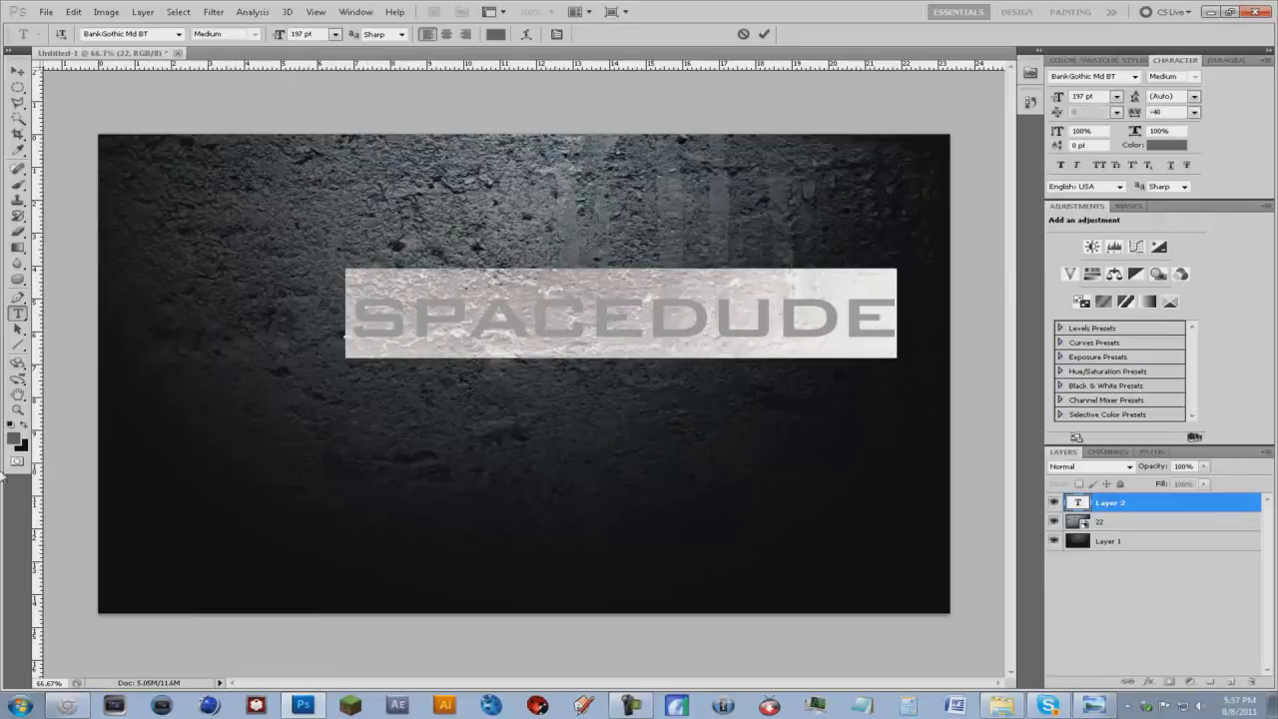
pyautogui.click(17, 440)
pyautogui.click(565, 419)
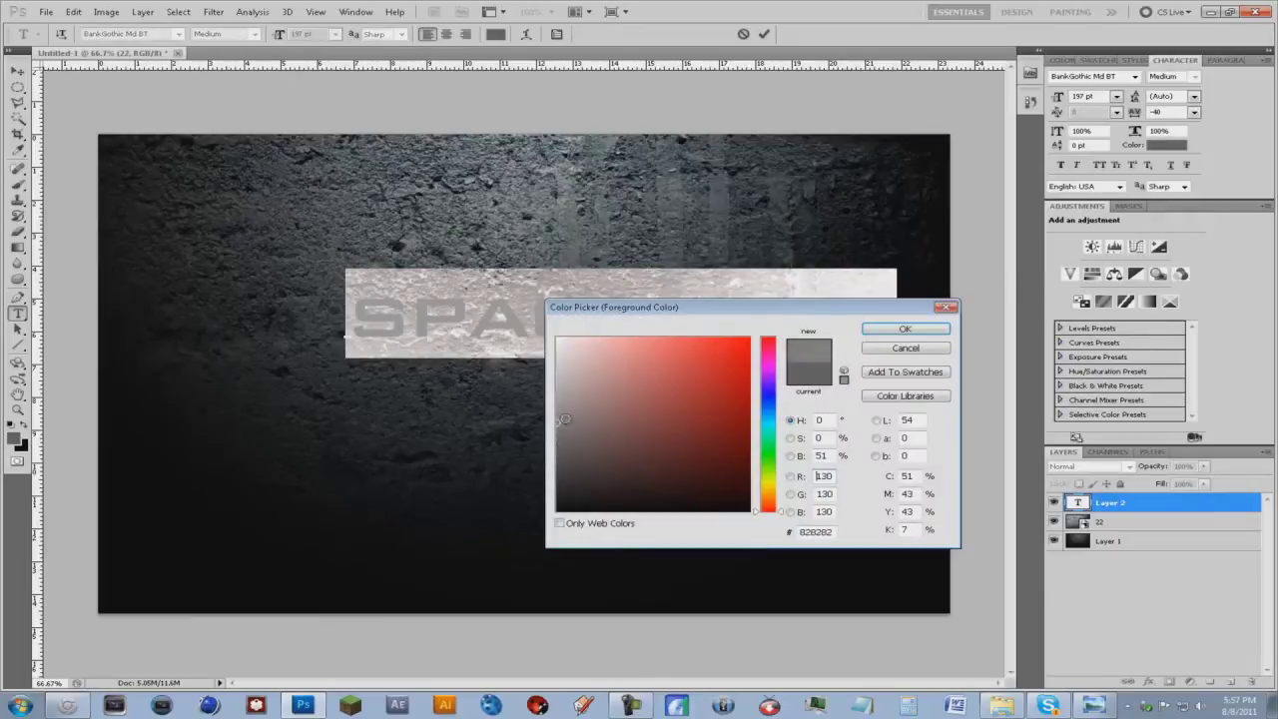
pyautogui.click(896, 328)
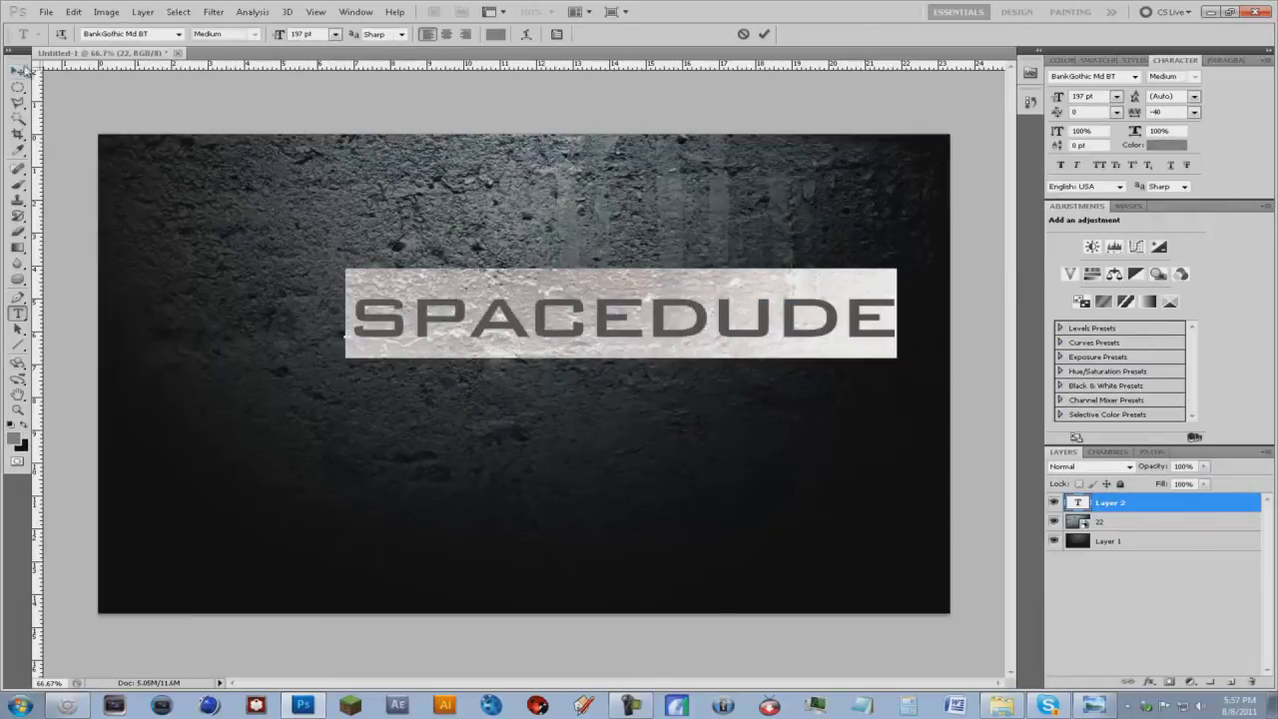
pyautogui.click(17, 72)
pyautogui.moveTo(665, 310); pyautogui.dragTo(559, 318)
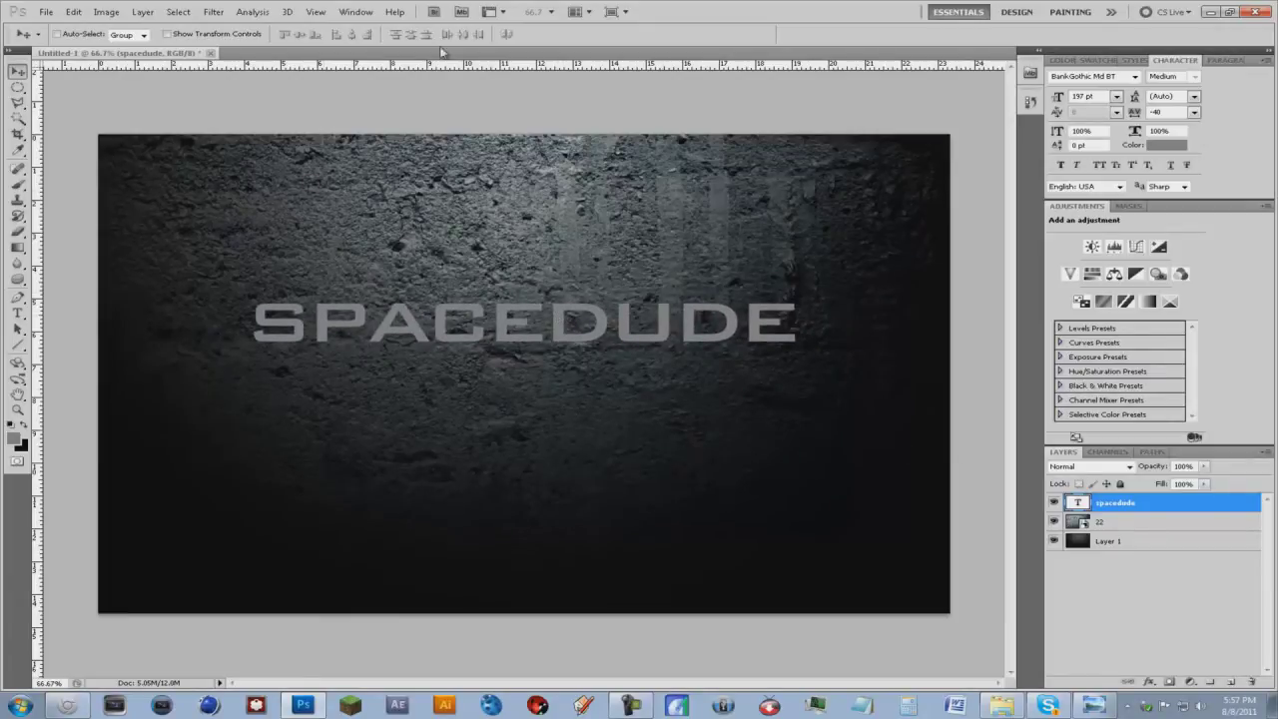
# Add Bevel and Emboss to the text with greater depth, undoing the last size change
pyautogui.click(143, 12)
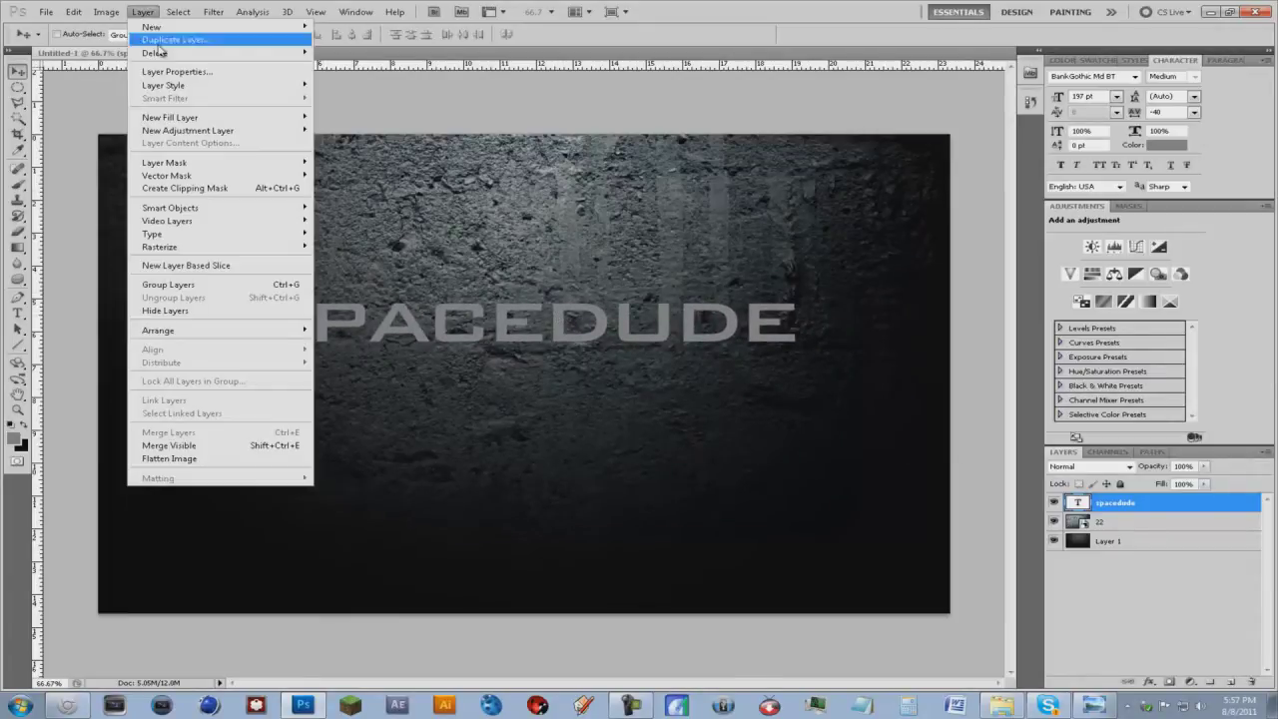
pyautogui.moveTo(174, 86)
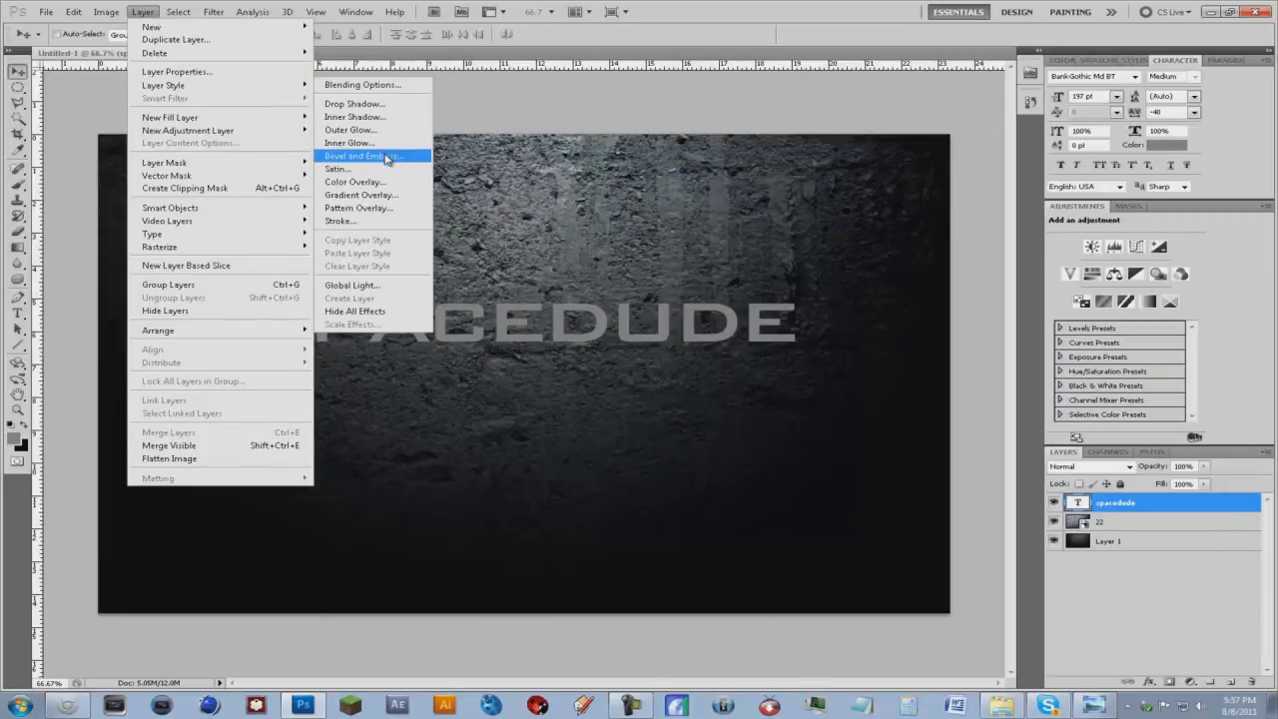
pyautogui.click(411, 157)
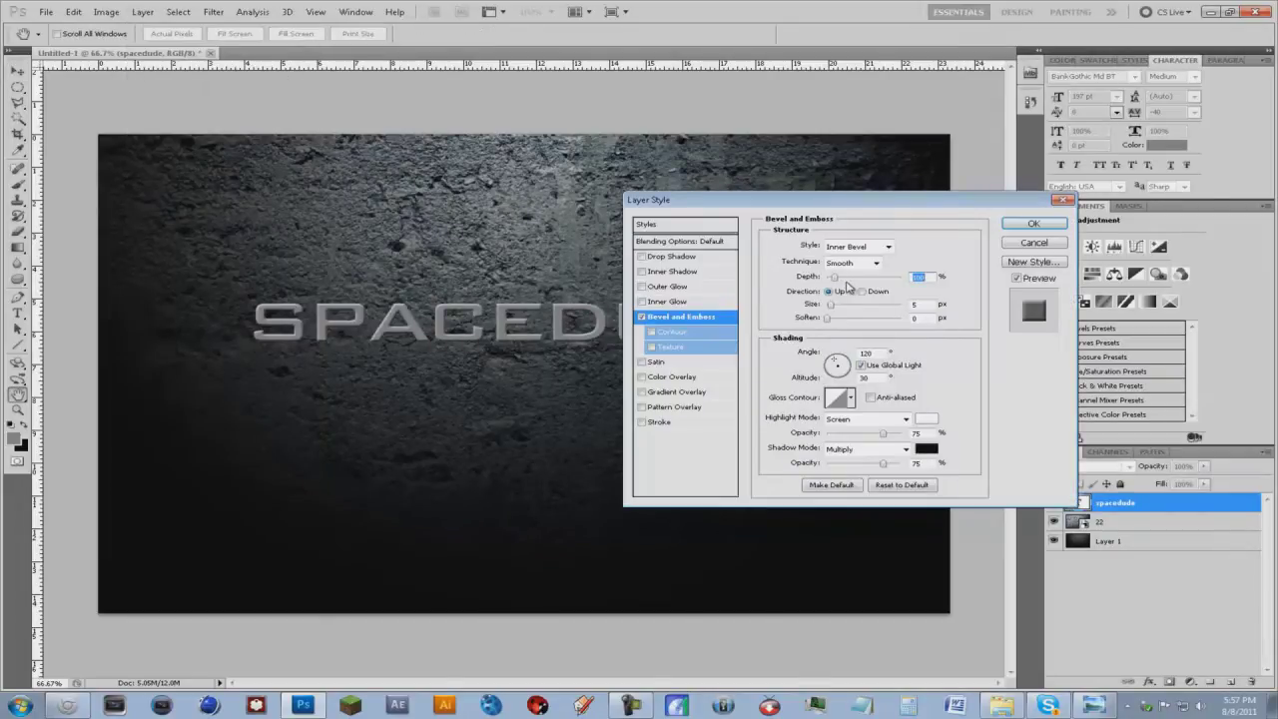
pyautogui.moveTo(835, 277); pyautogui.dragTo(911, 283)
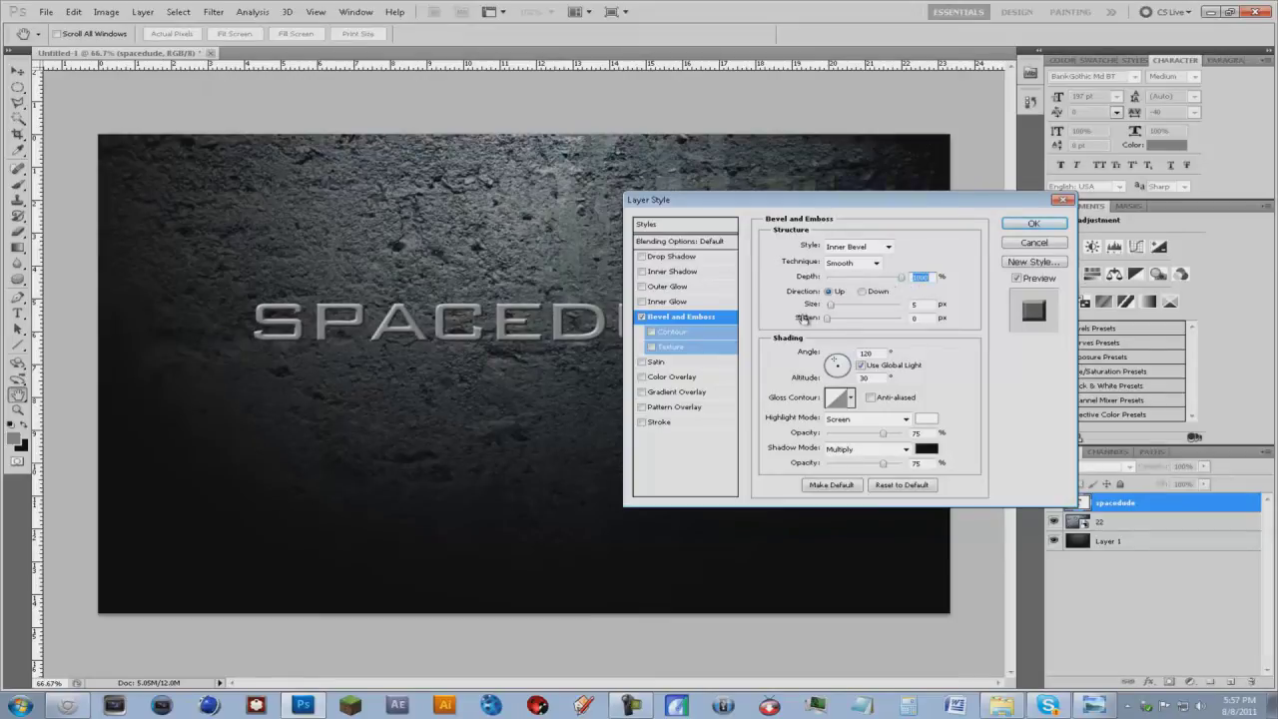
pyautogui.moveTo(831, 307); pyautogui.dragTo(839, 311)
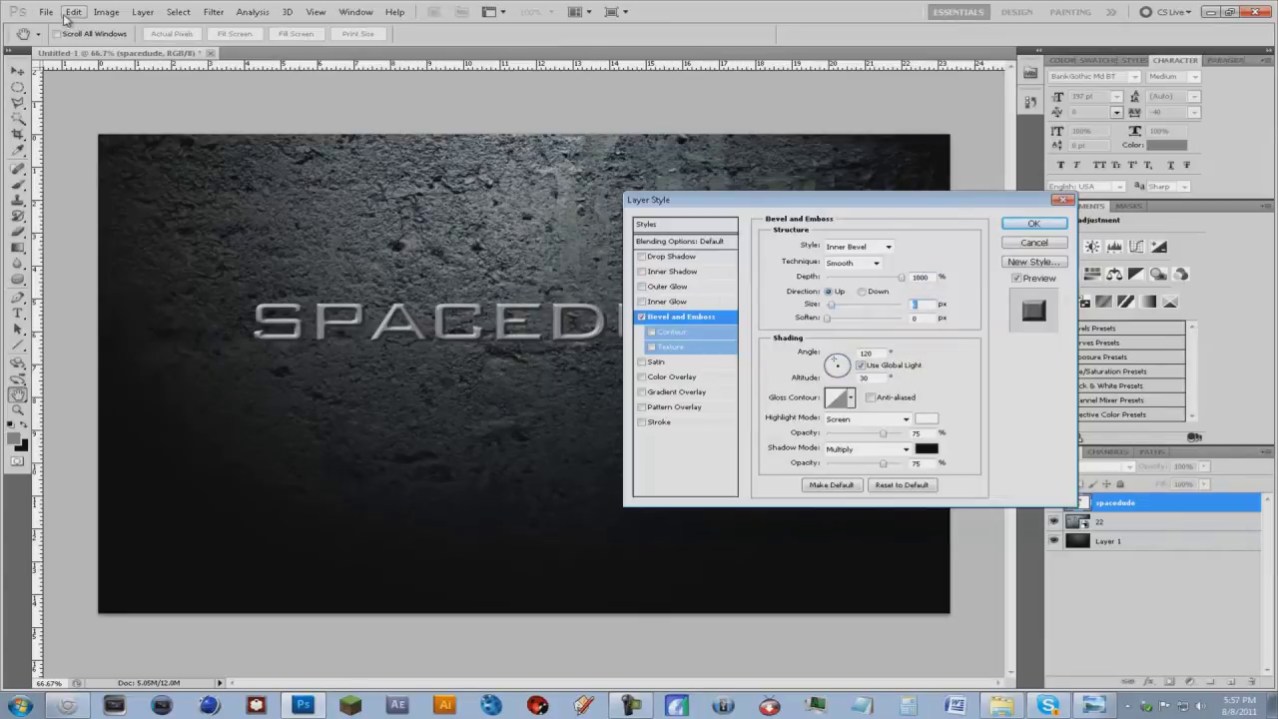
pyautogui.click(74, 12)
pyautogui.click(80, 26)
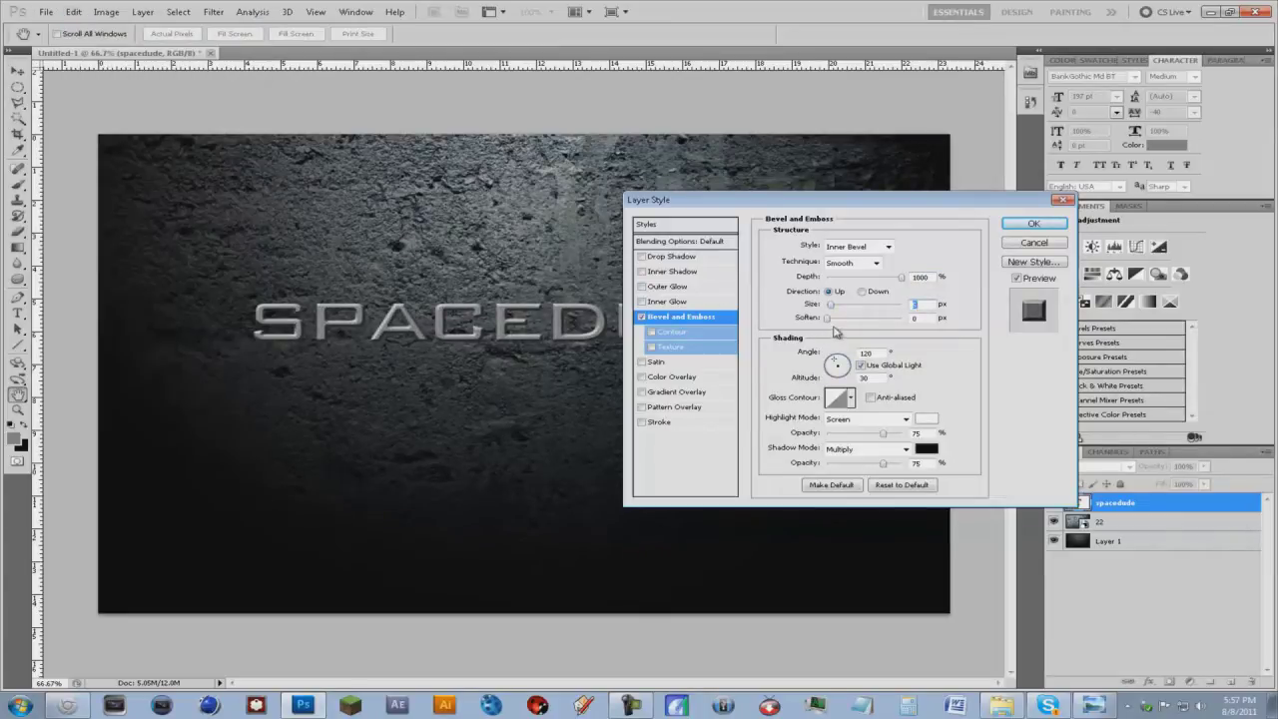
pyautogui.click(1034, 223)
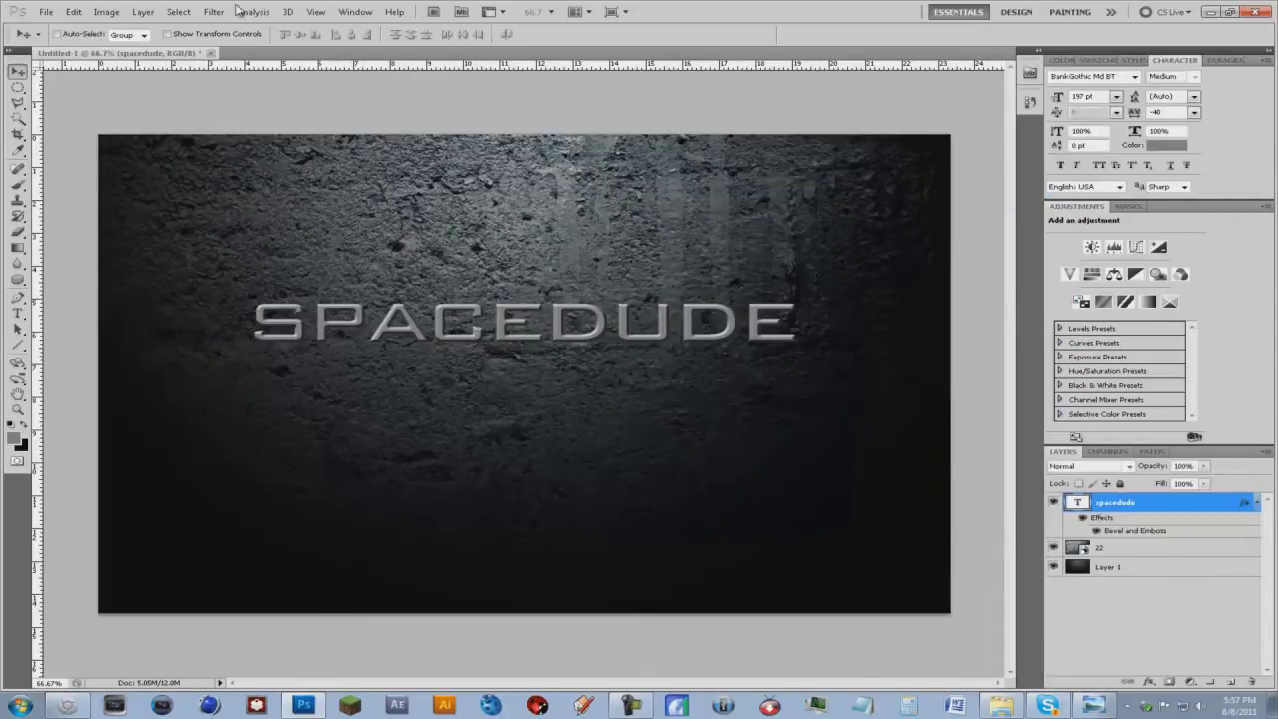
# Add a Drop Shadow to the text with an enlarged size
pyautogui.click(142, 12)
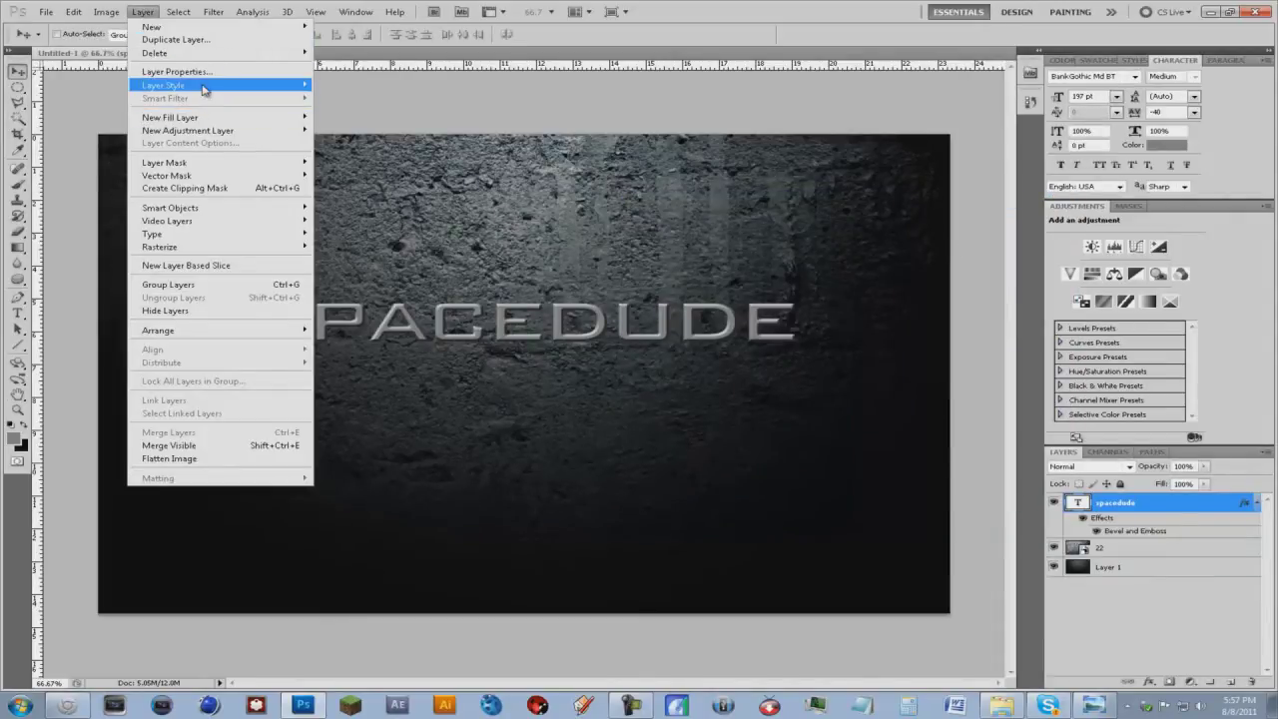
pyautogui.moveTo(202, 89)
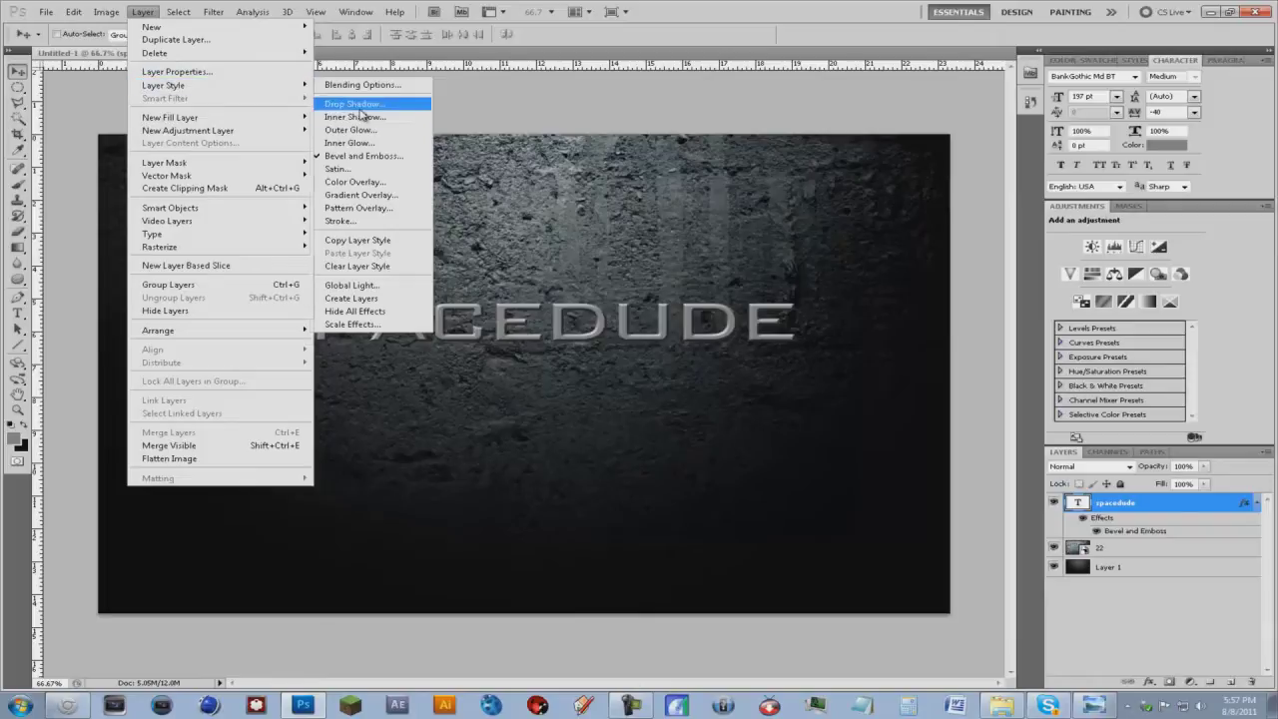
pyautogui.click(361, 106)
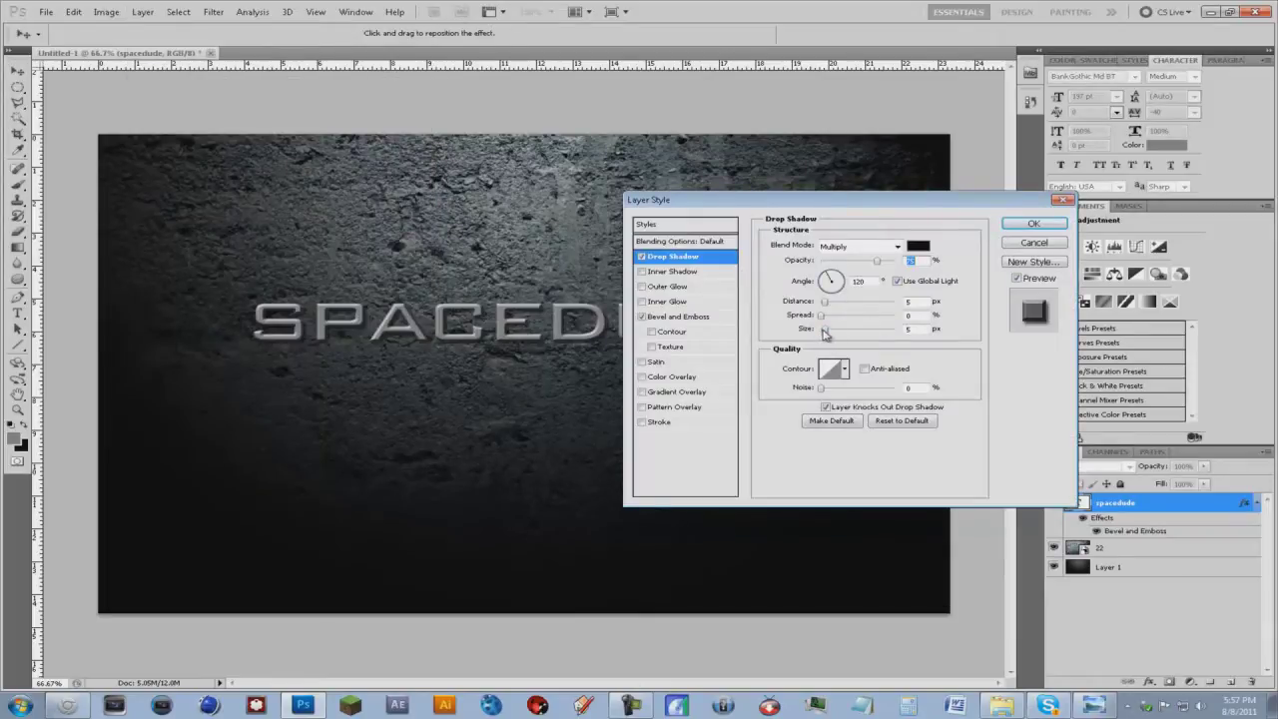
pyautogui.moveTo(825, 333); pyautogui.dragTo(865, 331)
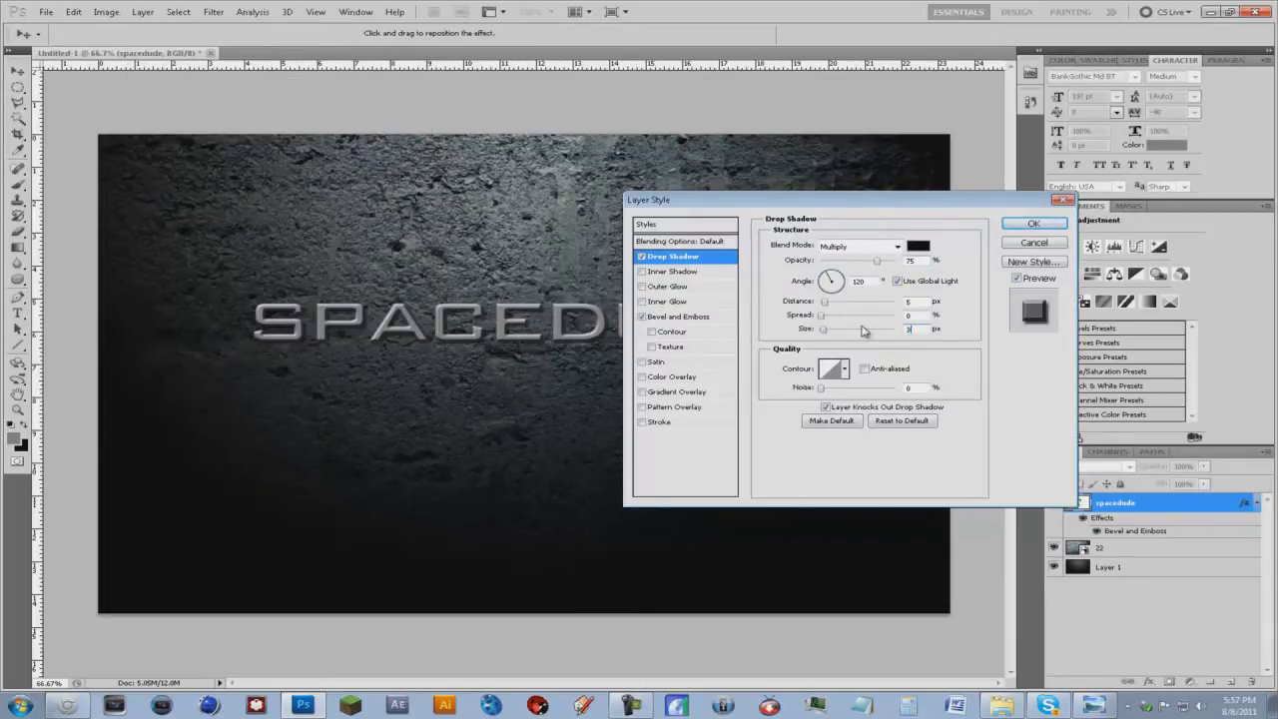
pyautogui.click(1033, 223)
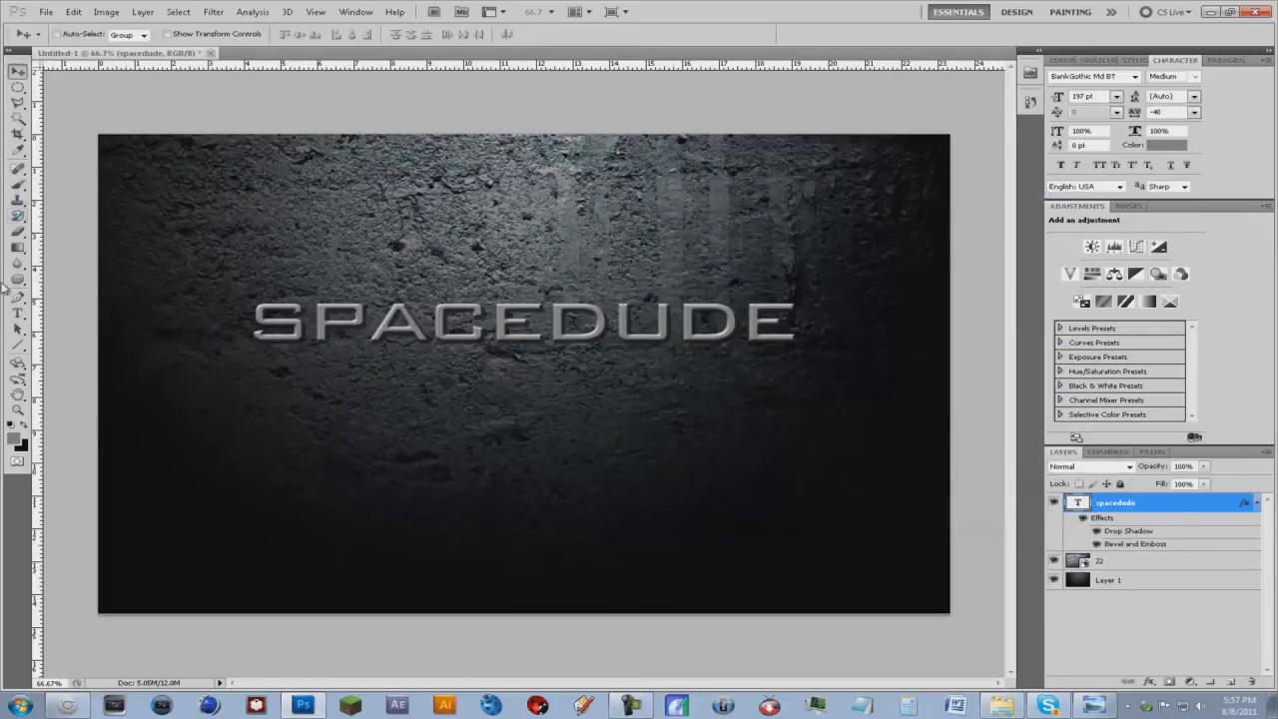
pyautogui.click(17, 298)
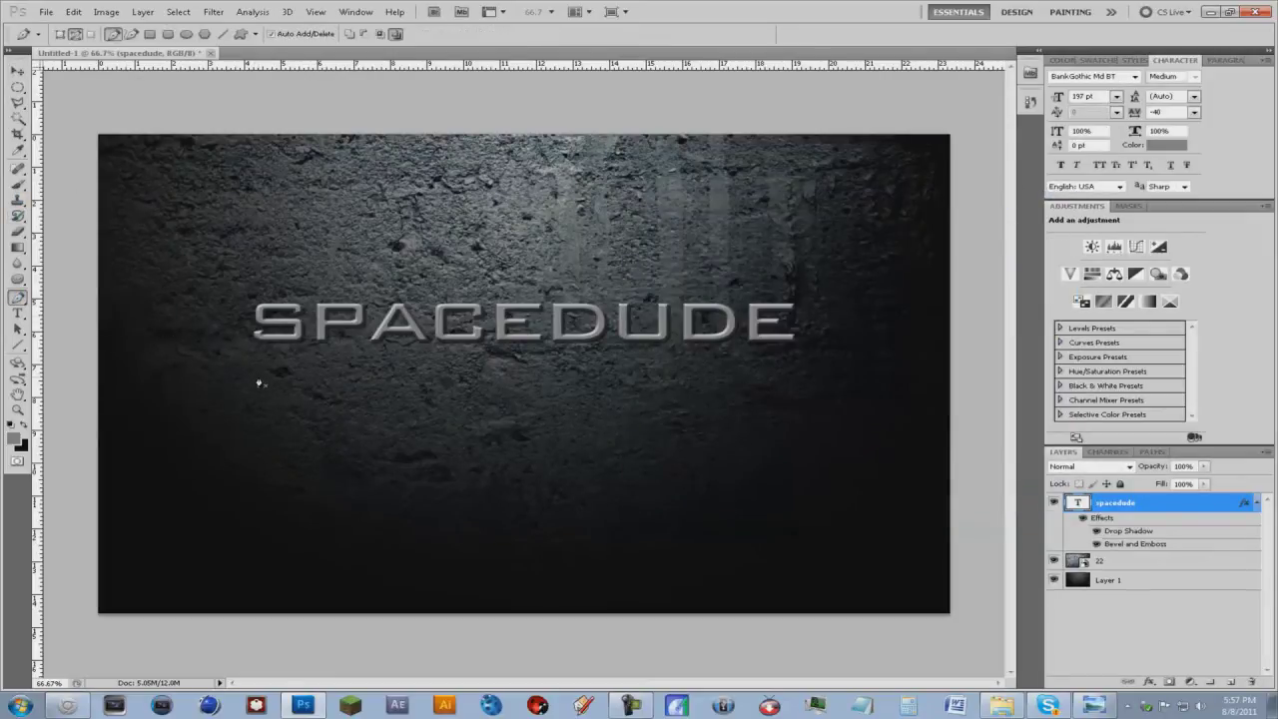
# Draw a wavy pen path of curved anchors zigzagging from left of the text past its end
pyautogui.moveTo(258, 383); pyautogui.dragTo(240, 450)
pyautogui.moveTo(336, 278); pyautogui.dragTo(427, 286)
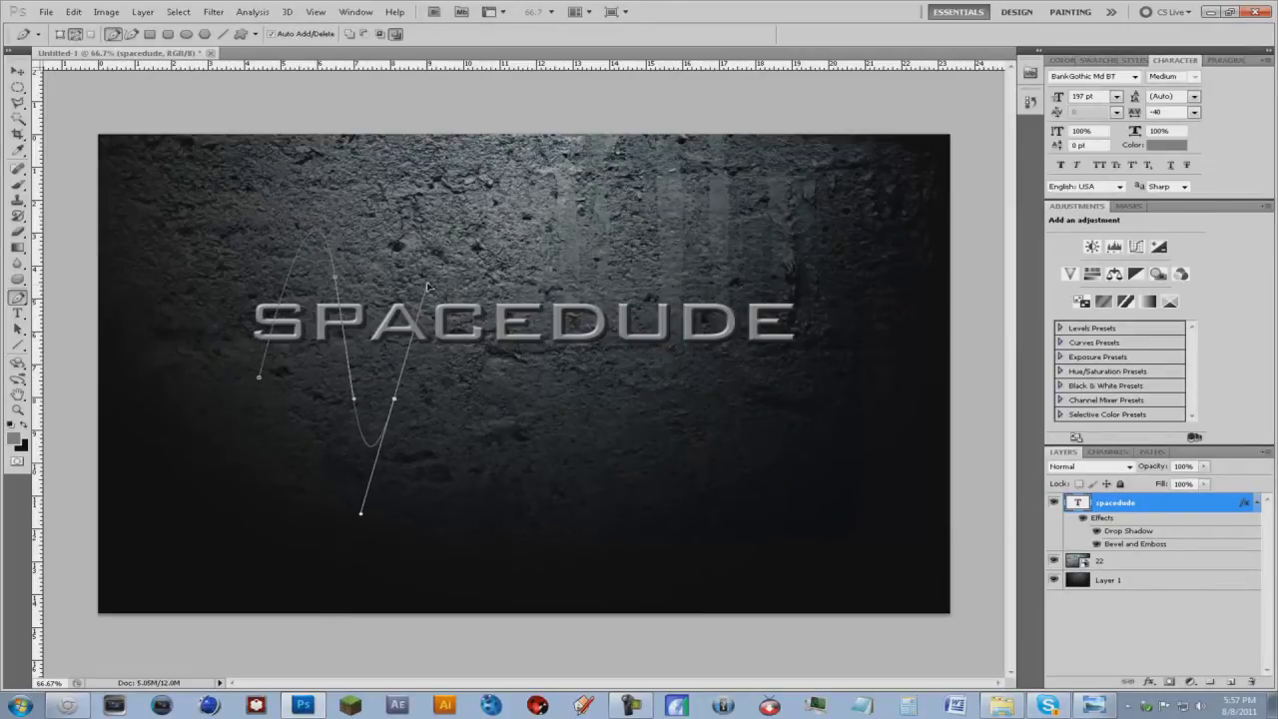
pyautogui.moveTo(497, 267); pyautogui.dragTo(648, 423)
pyautogui.moveTo(694, 412); pyautogui.dragTo(775, 436)
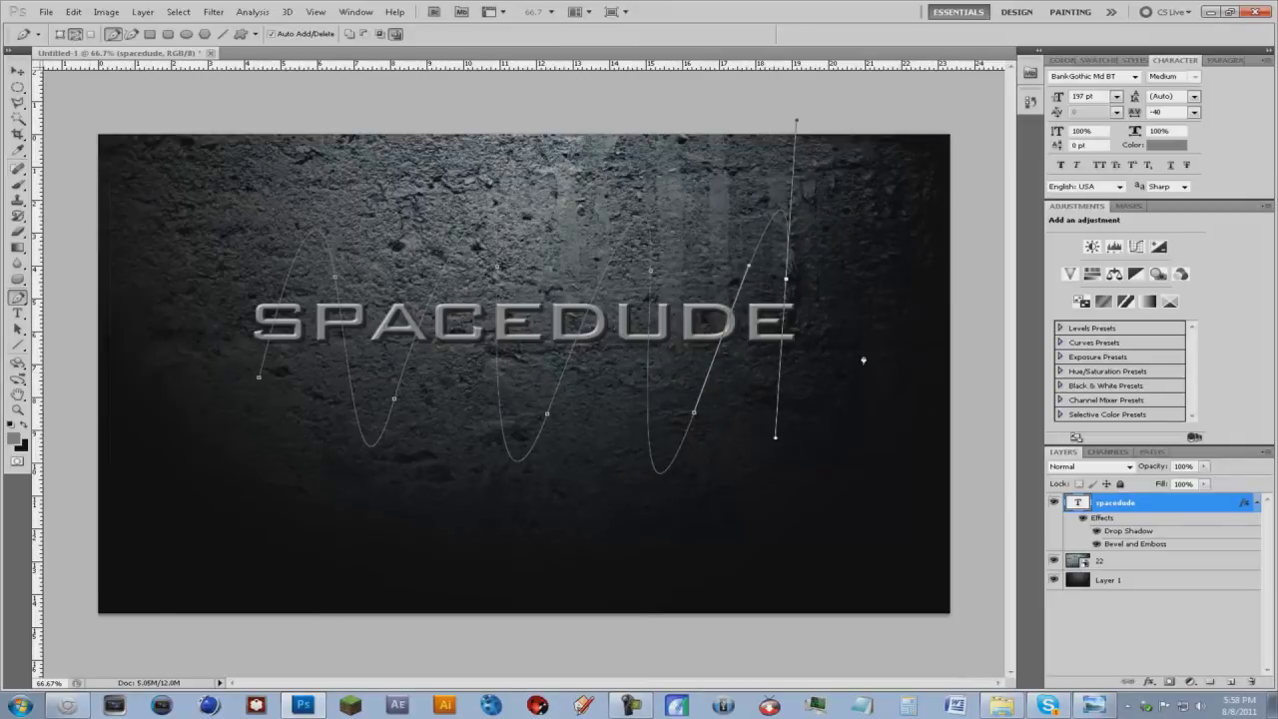
pyautogui.click(20, 185)
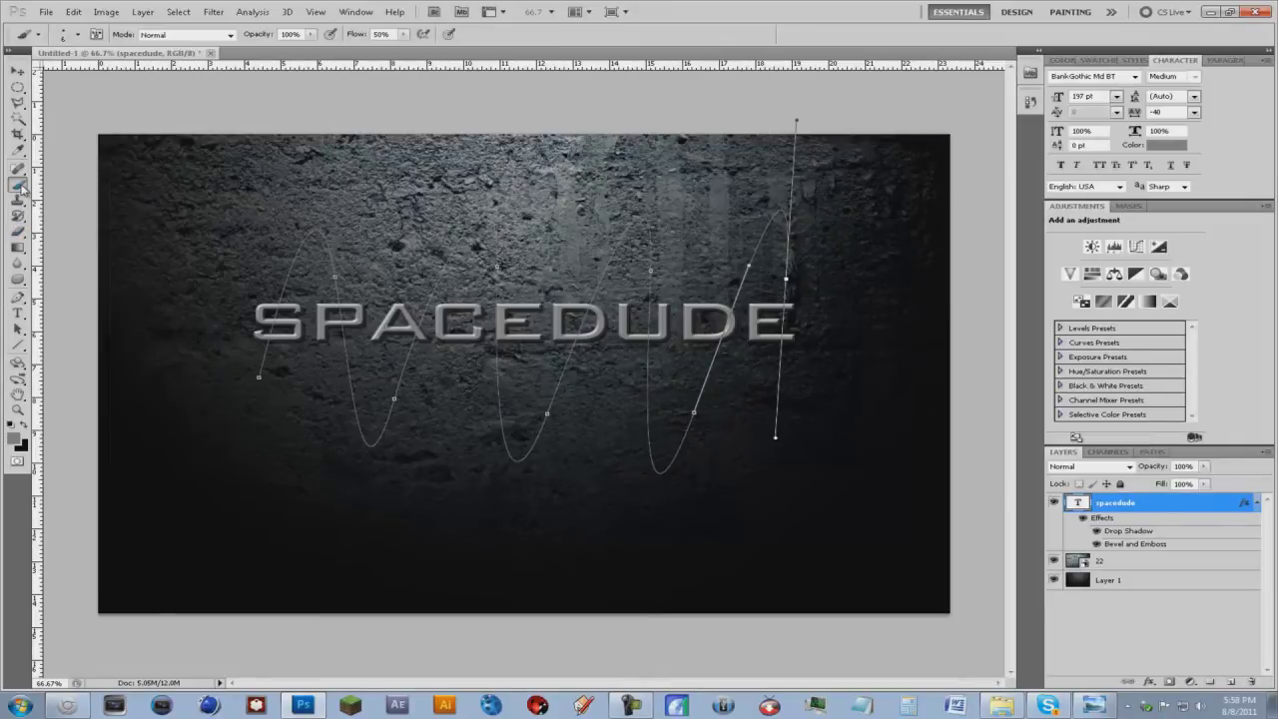
# Set the brush size and rasterize the SPACEDUDE type layer
pyautogui.click(77, 36)
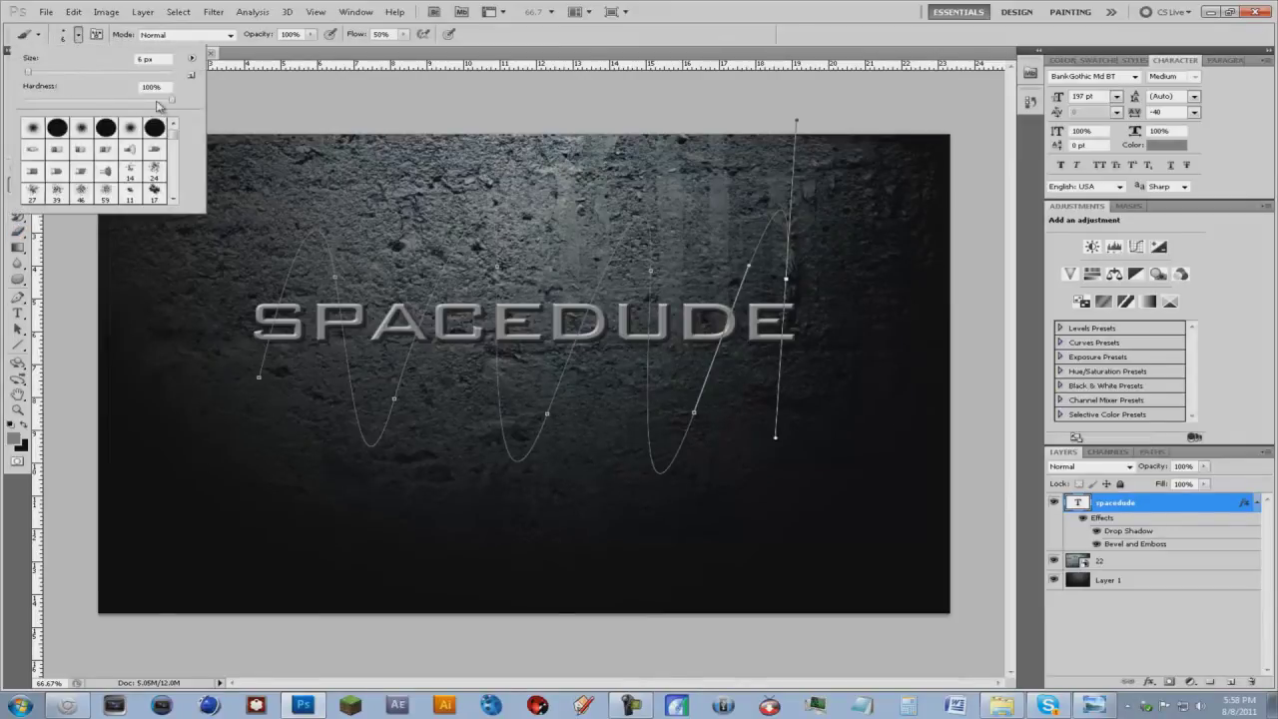
pyautogui.doubleClick(138, 60)
pyautogui.click(226, 83)
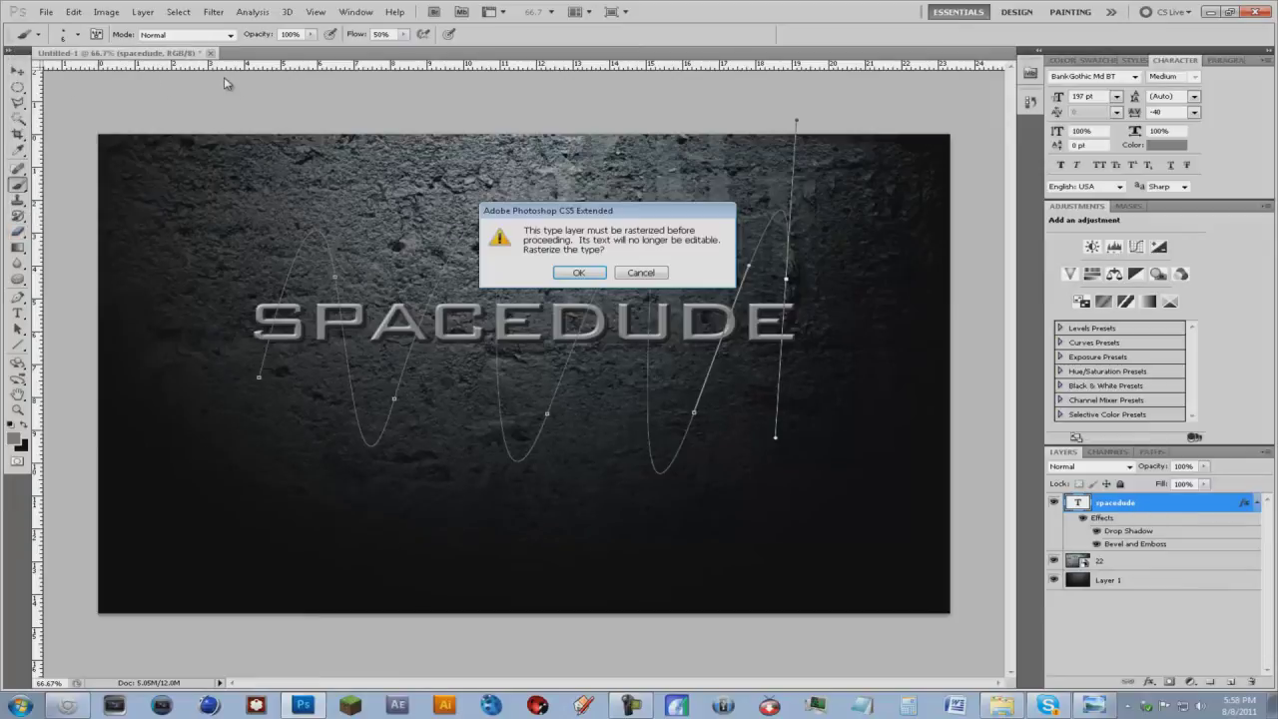
pyautogui.click(578, 275)
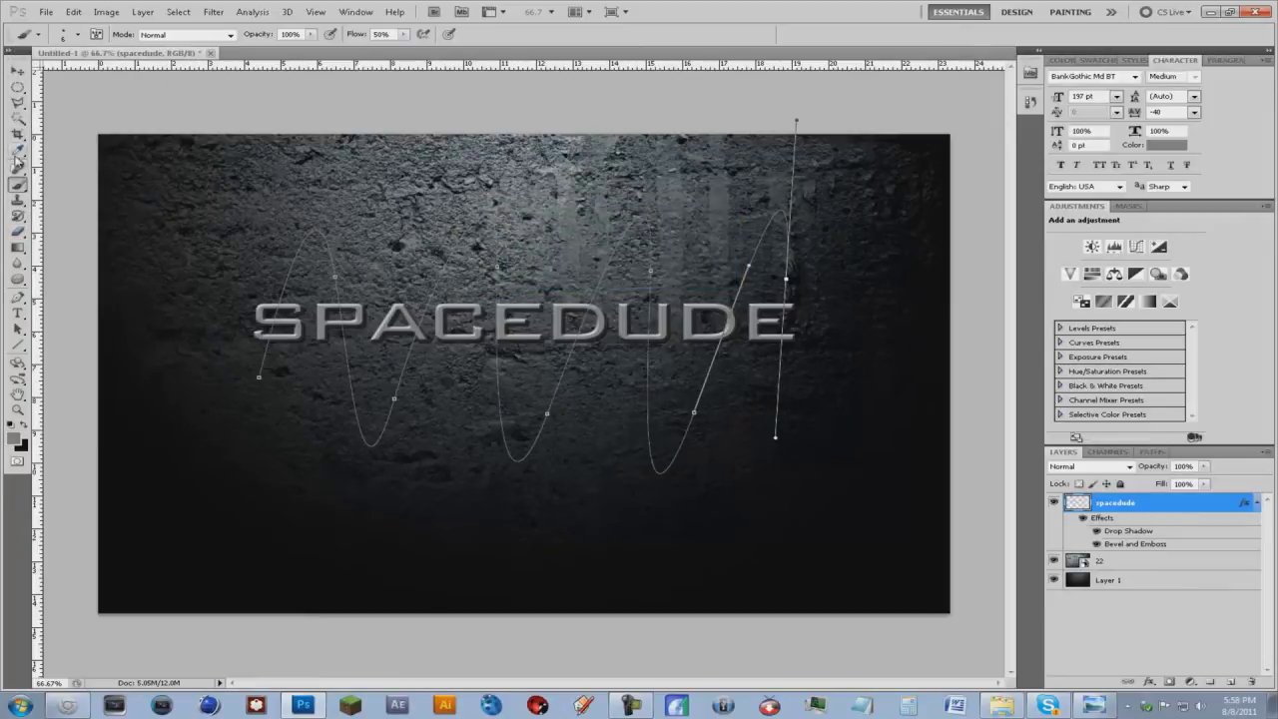
# Stroke the wavy path with the Brush
pyautogui.click(17, 297)
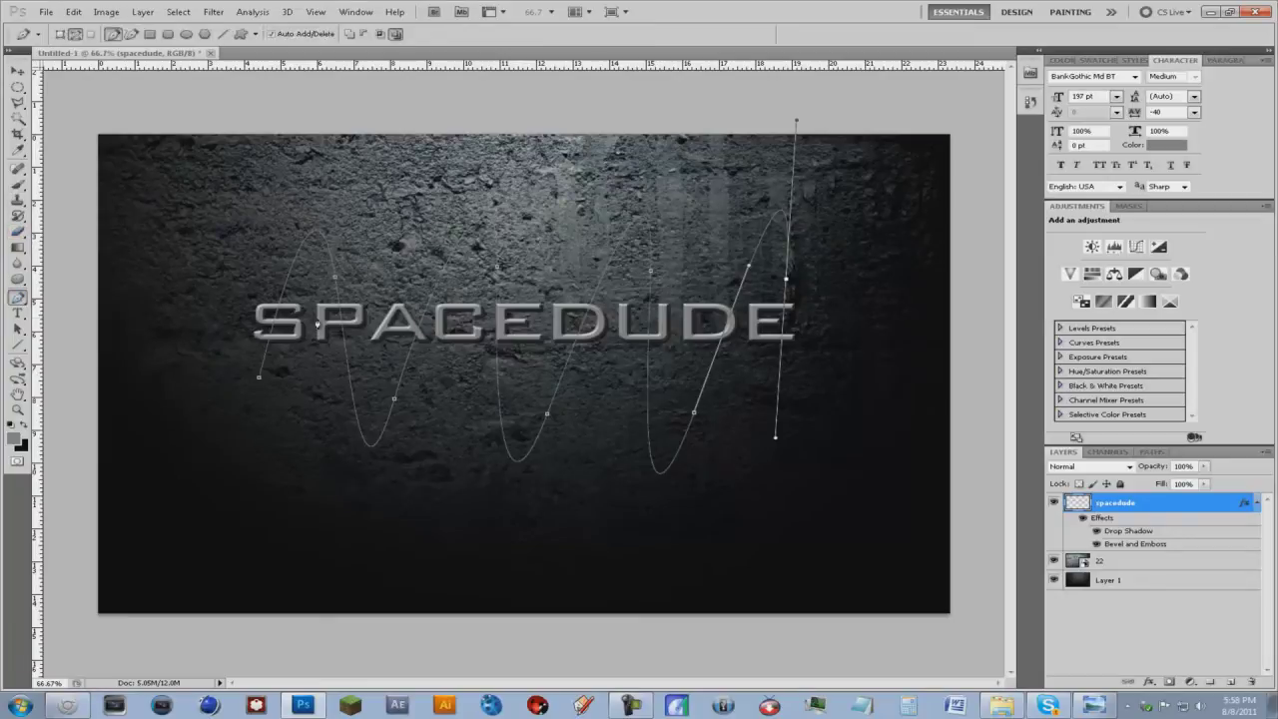
pyautogui.rightClick(417, 334)
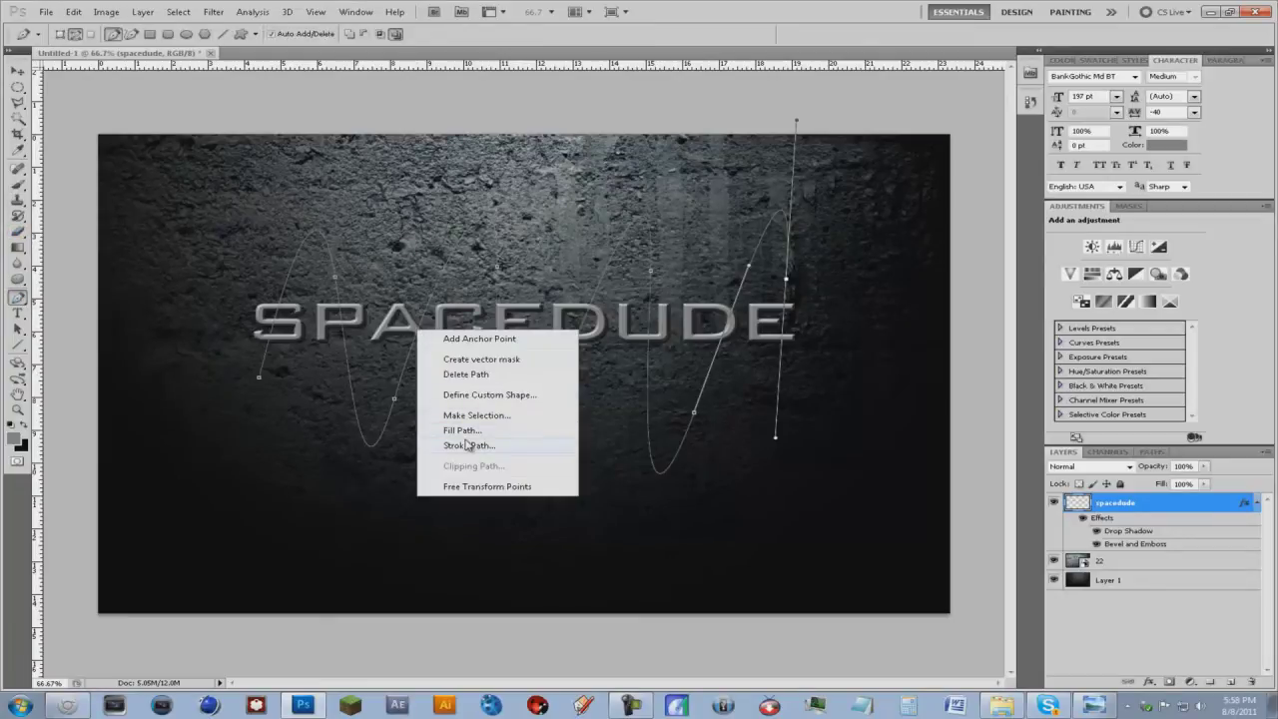
pyautogui.click(469, 440)
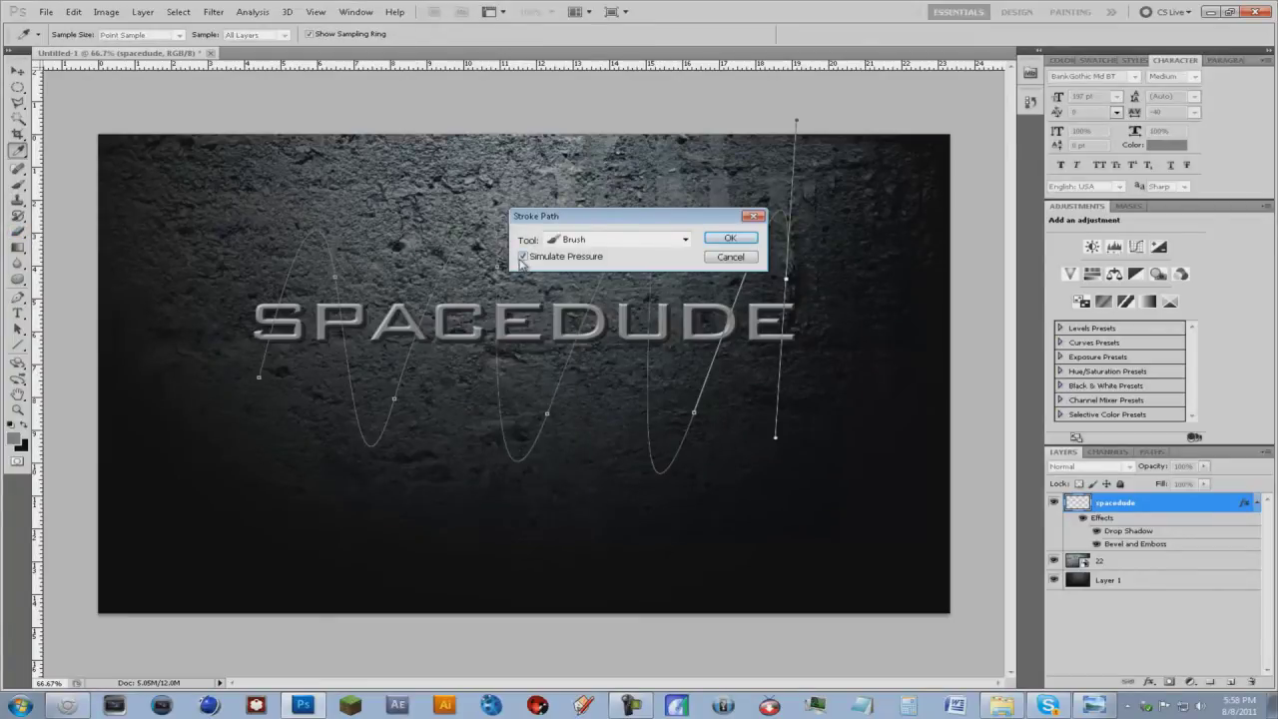
pyautogui.click(738, 241)
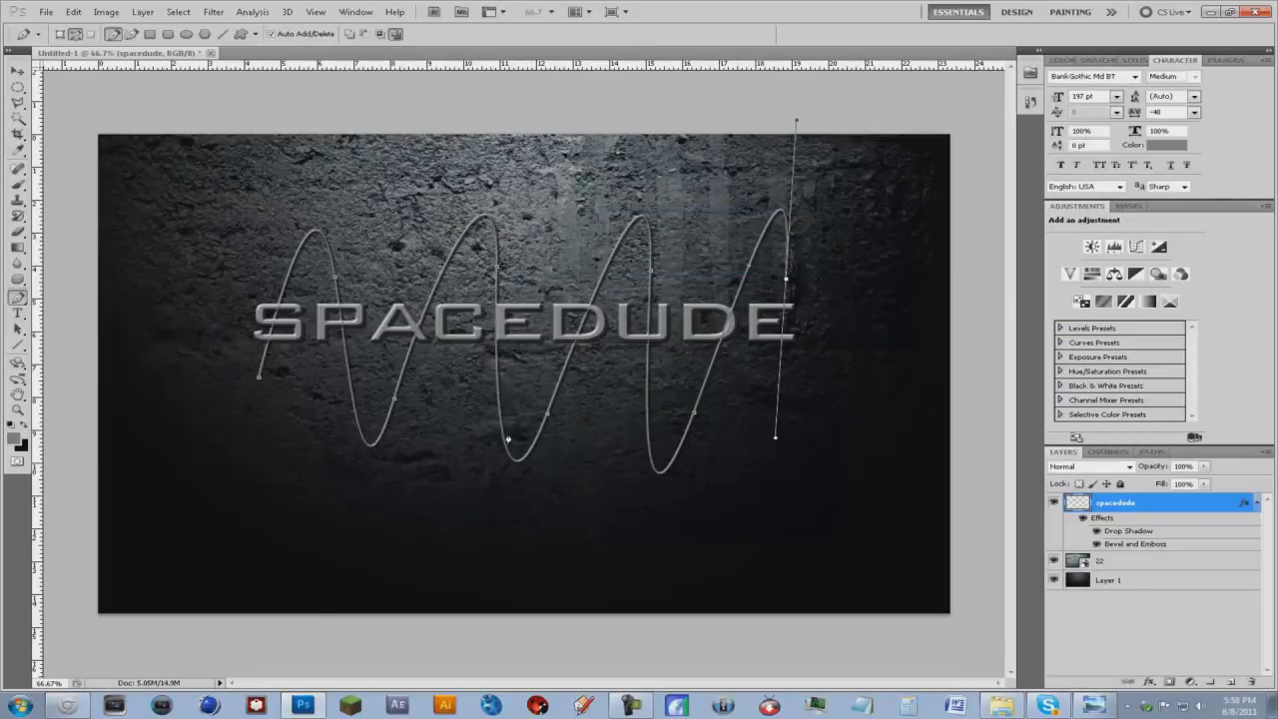
# Undo the brush stroke on the text and create a new empty Layer 2
pyautogui.click(74, 11)
pyautogui.click(100, 27)
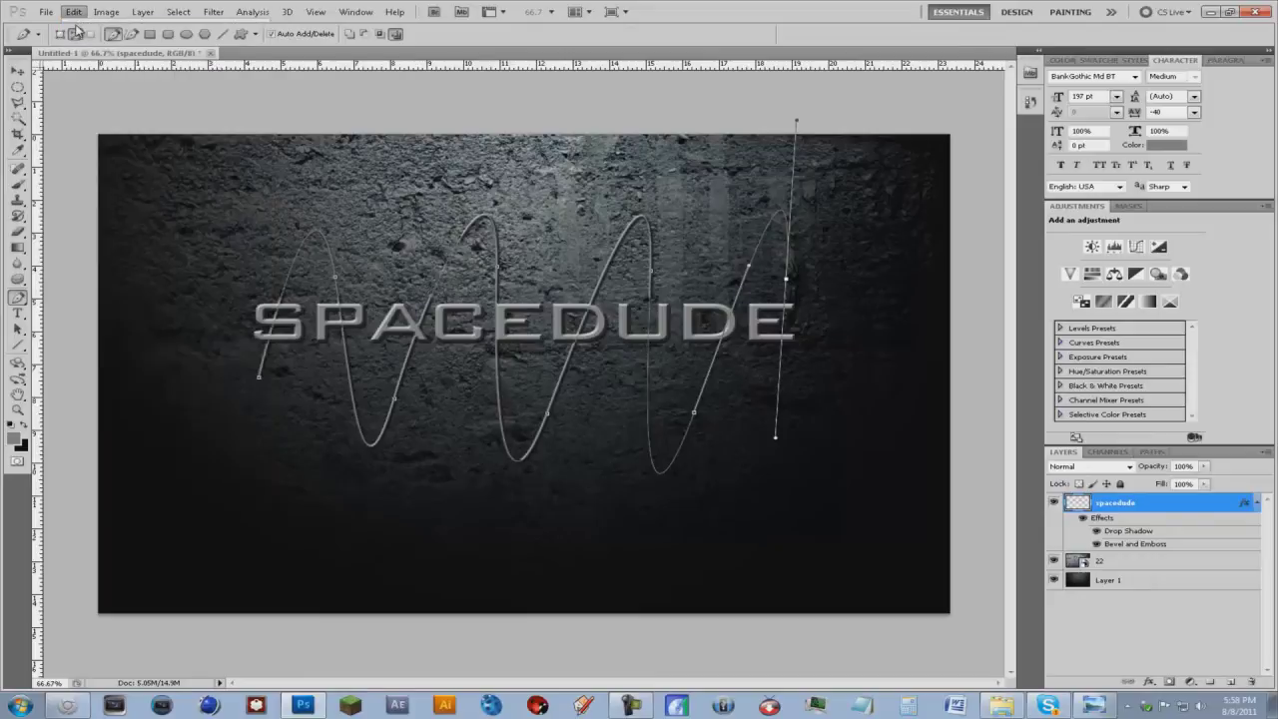
pyautogui.click(1231, 680)
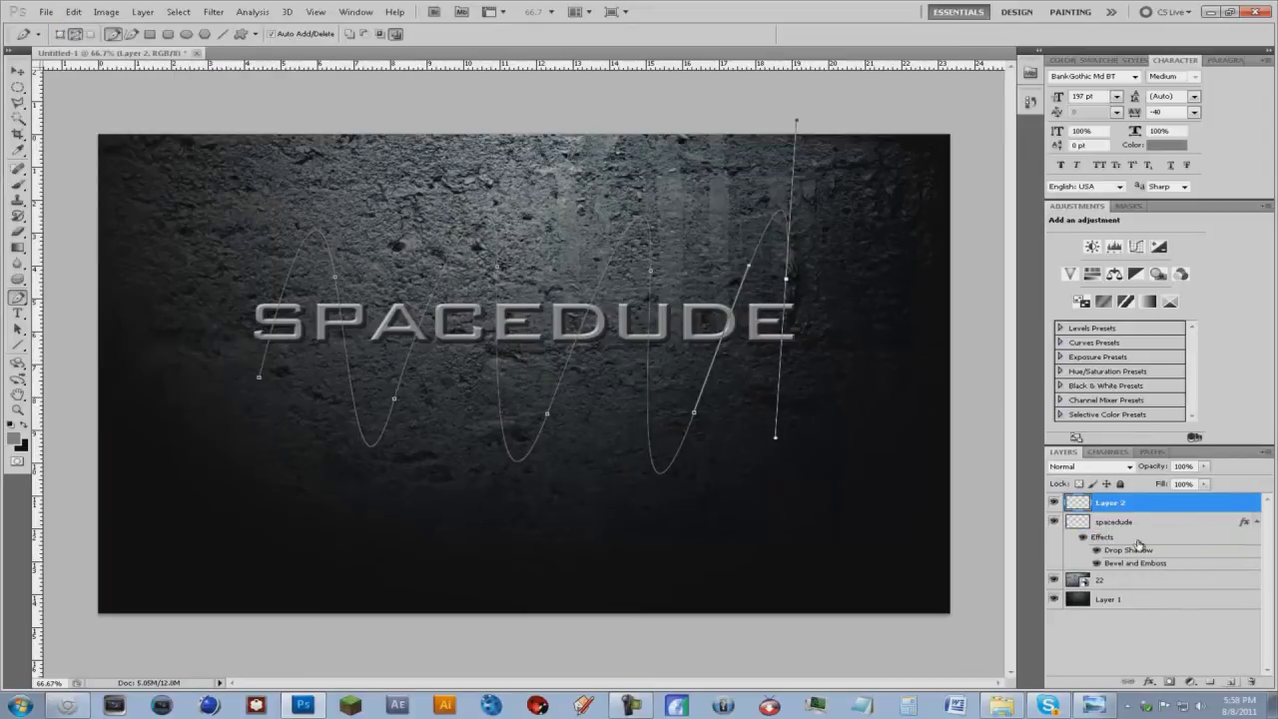
# Stroke the wavy path with the Brush on Layer 2, then delete the path
pyautogui.rightClick(580, 334)
pyautogui.click(661, 446)
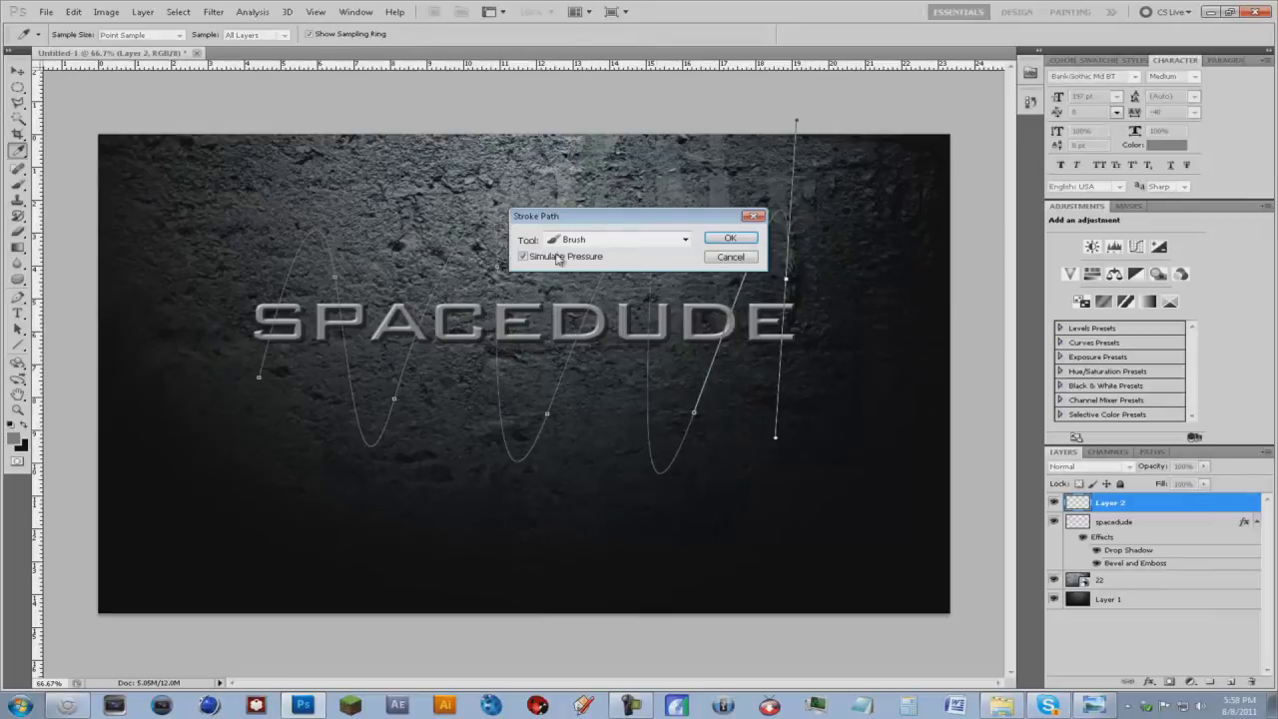
pyautogui.click(728, 238)
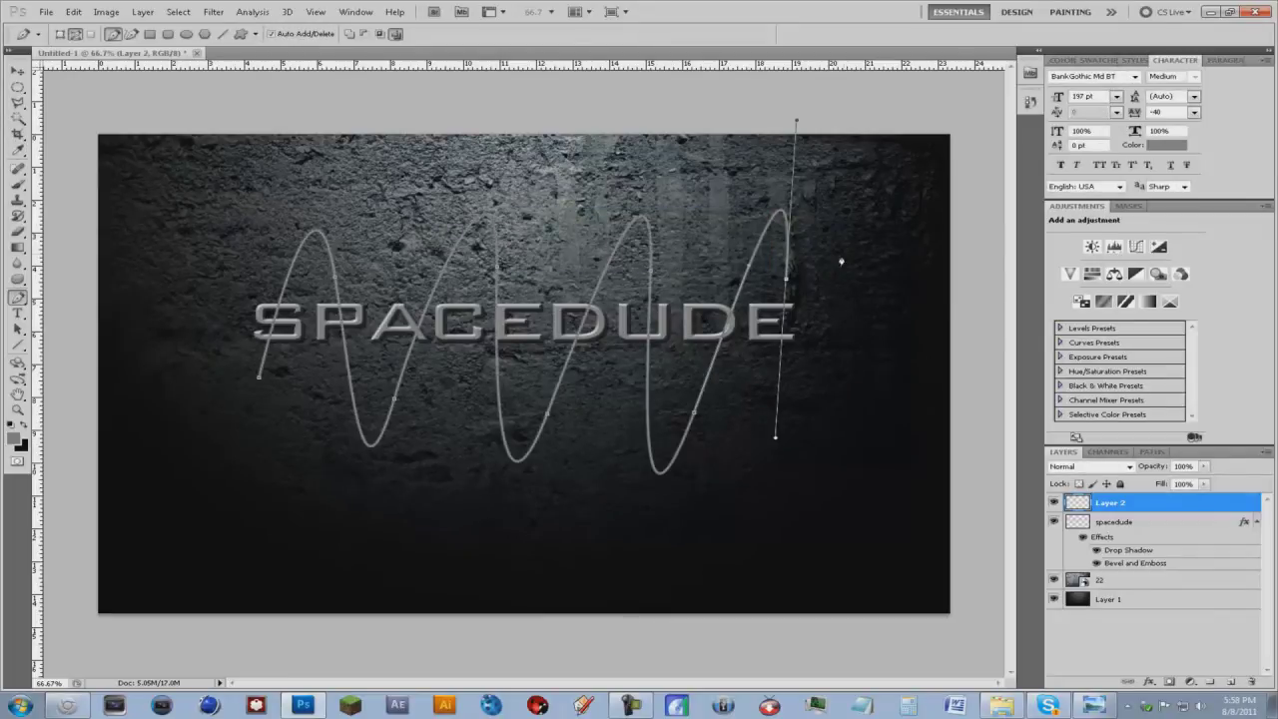
pyautogui.rightClick(659, 305)
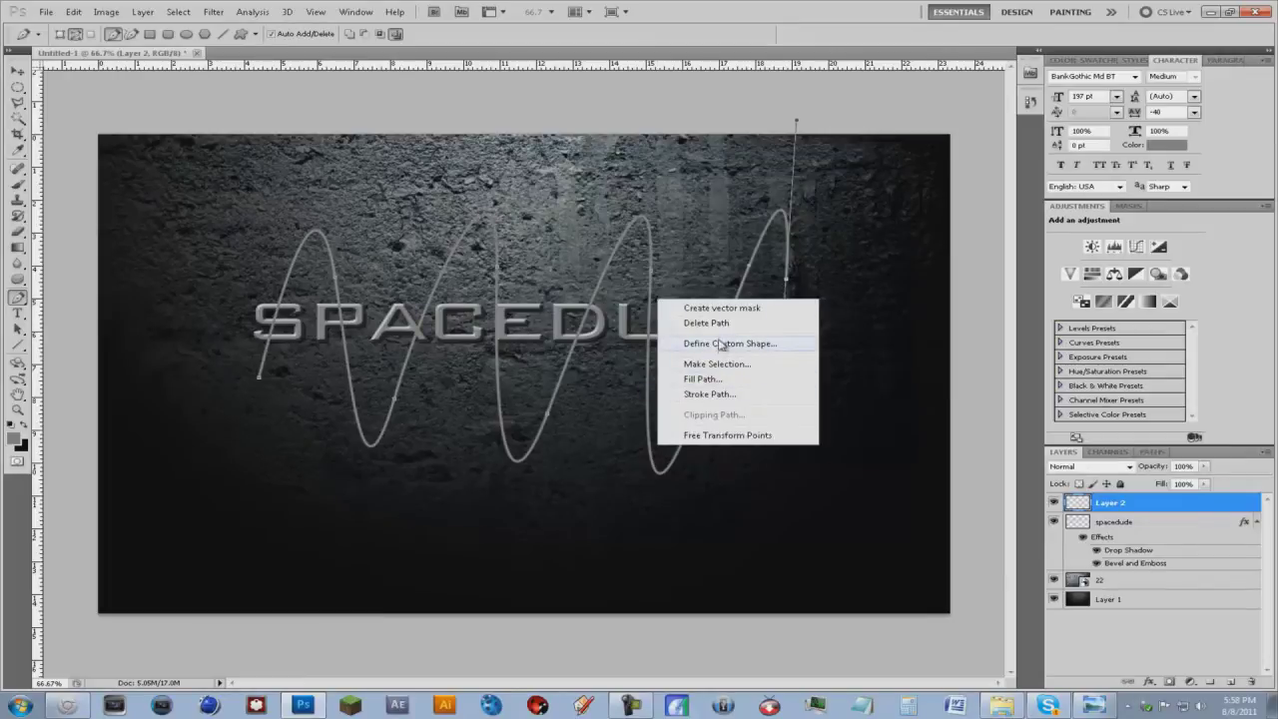
pyautogui.click(688, 323)
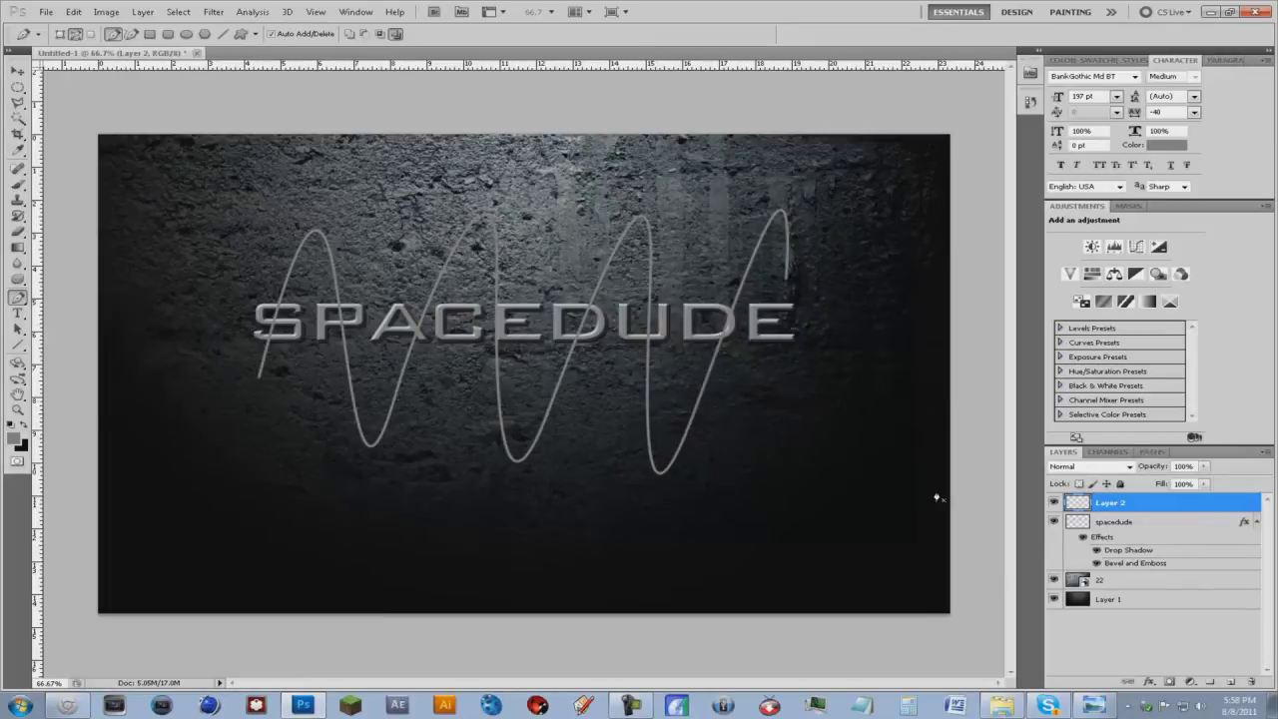
# Choose the Eraser with a 13 px tip and increased hardness
pyautogui.click(17, 232)
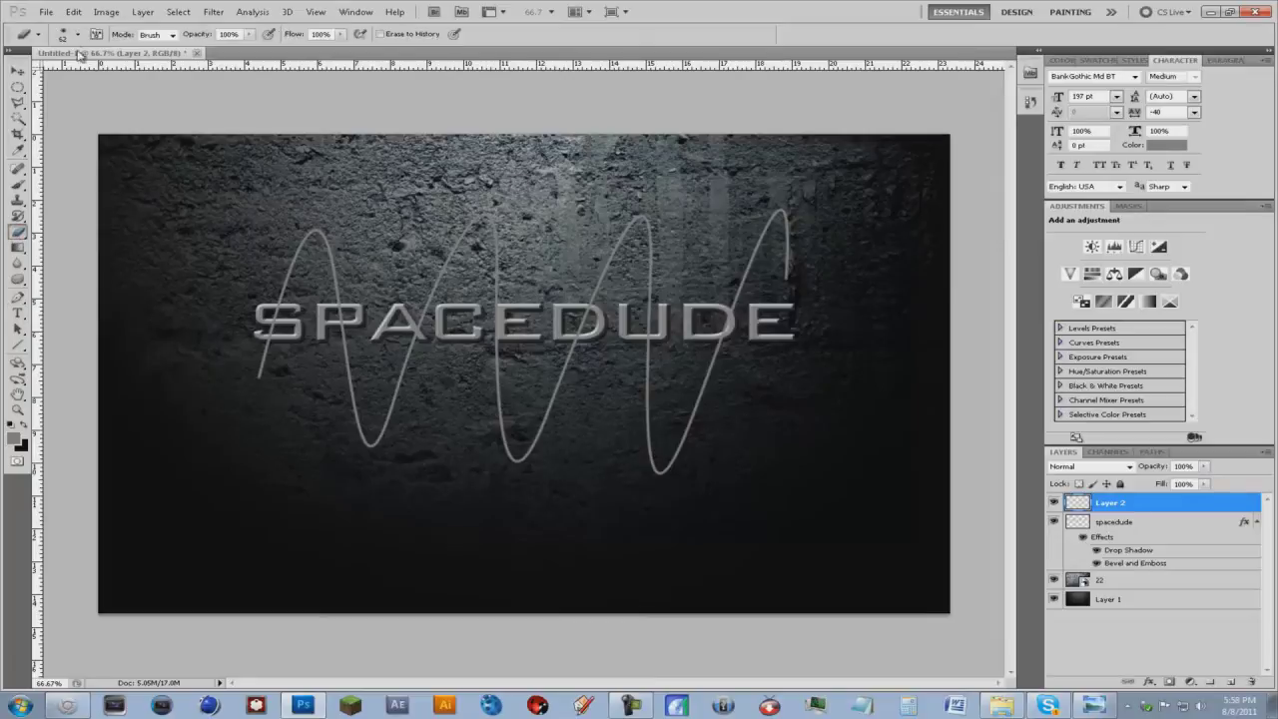
pyautogui.click(77, 36)
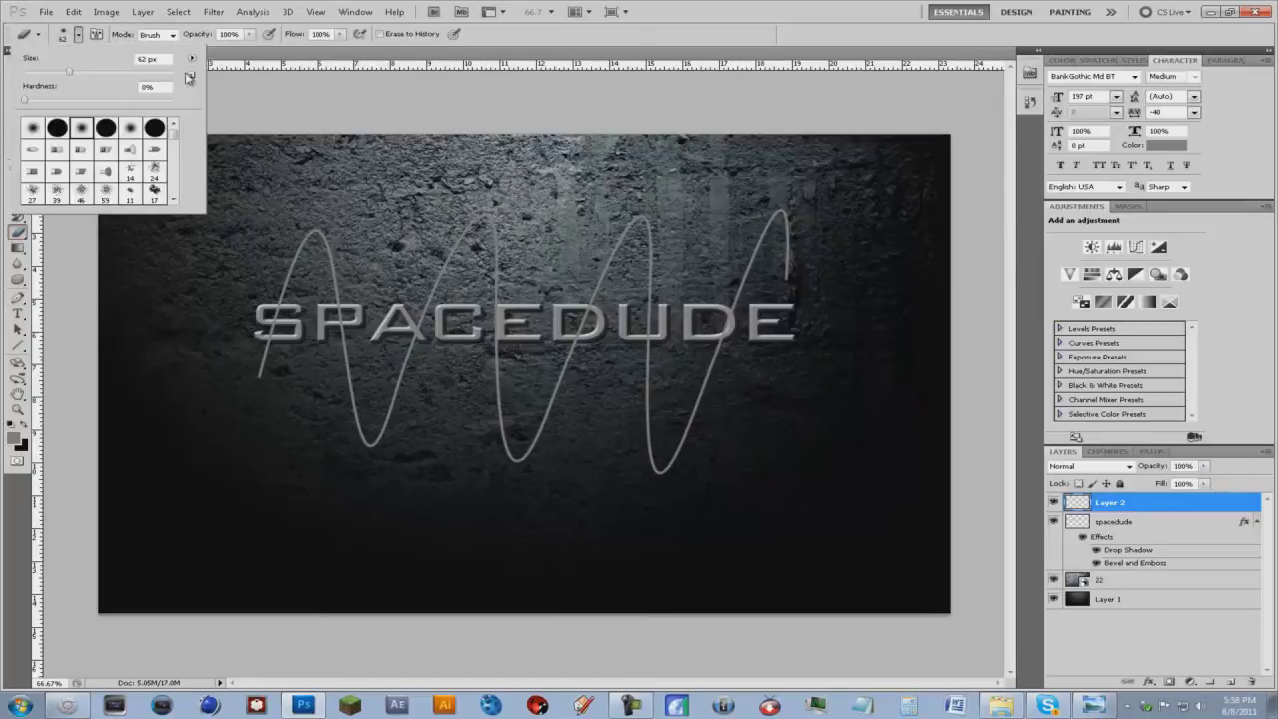
pyautogui.moveTo(77, 79)
pyautogui.mouseDown()
pyautogui.moveTo(33, 73)
pyautogui.moveTo(19, 102)
pyautogui.mouseUp()
pyautogui.moveTo(28, 103); pyautogui.dragTo(150, 106)
pyautogui.click(272, 94)
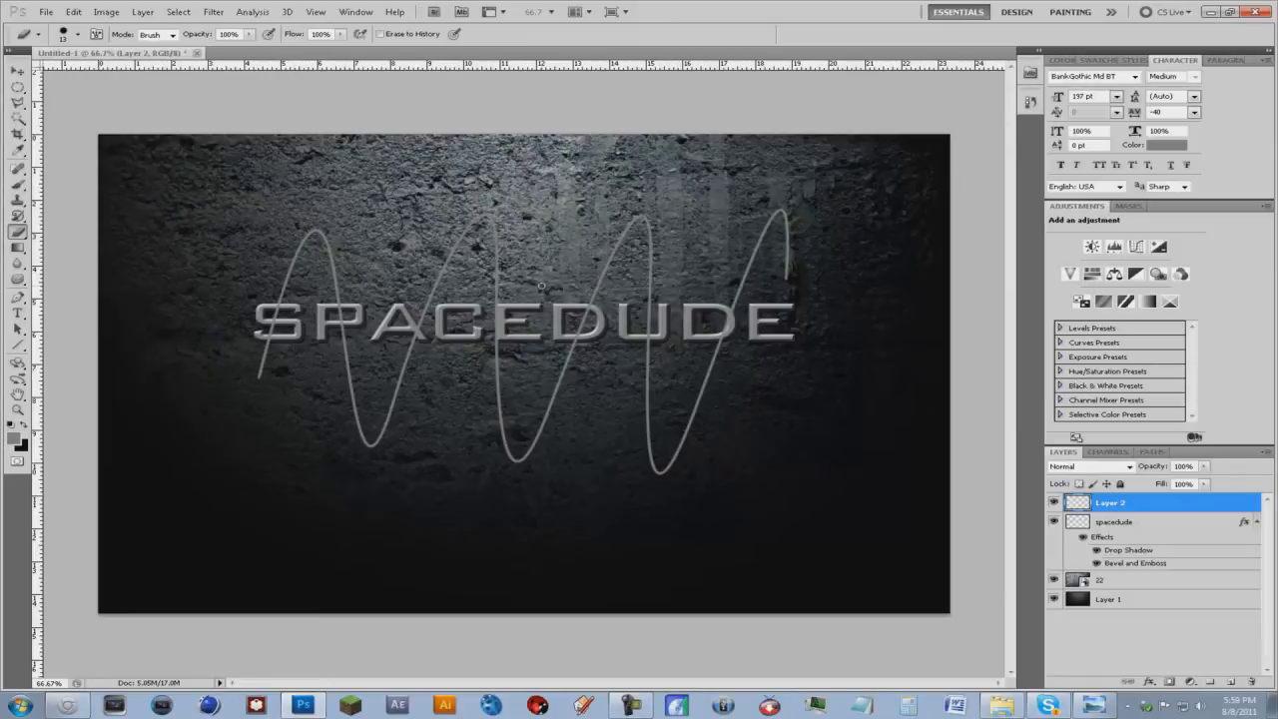
# Zoom in to 600% on the S and P with Layer 2 selected
pyautogui.hotkey('ctrl', '+')
pyautogui.hotkey('ctrl', '+')
pyautogui.hotkey('ctrl', '+')
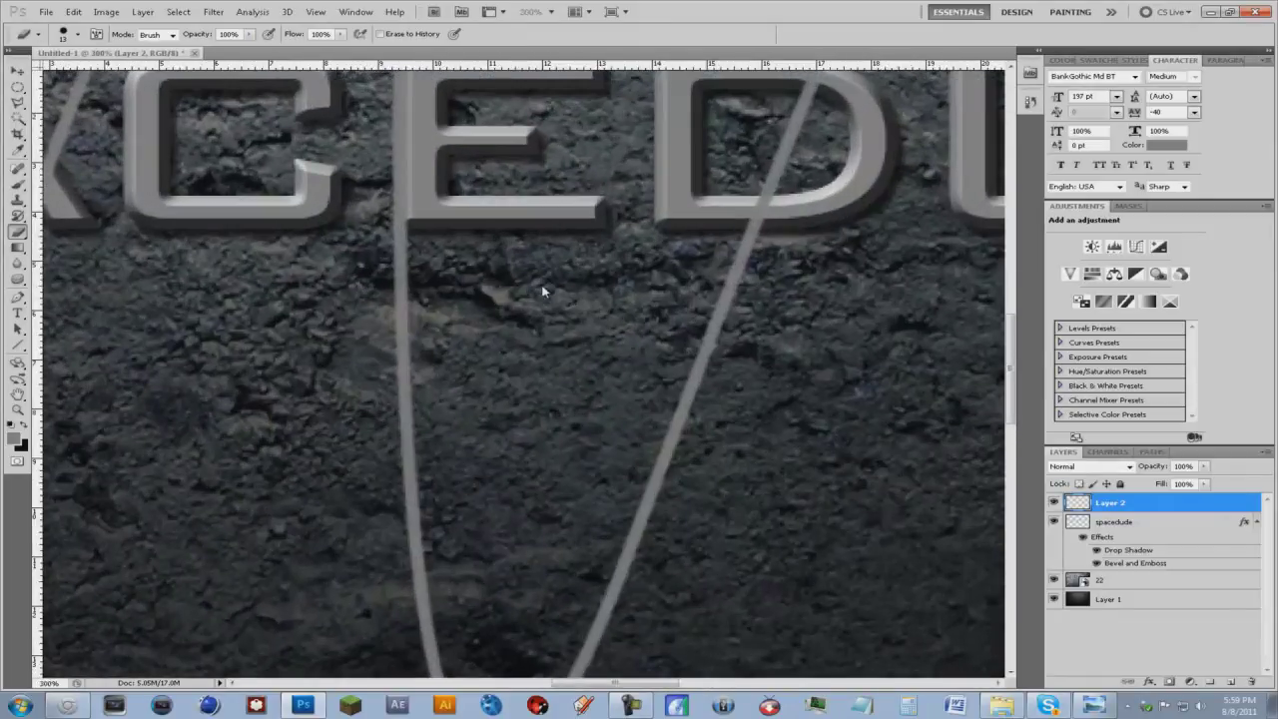
pyautogui.moveTo(62, 683); pyautogui.dragTo(34, 684)
pyautogui.press('Return')
pyautogui.click(1128, 581)
pyautogui.moveTo(735, 342); pyautogui.dragTo(758, 391)
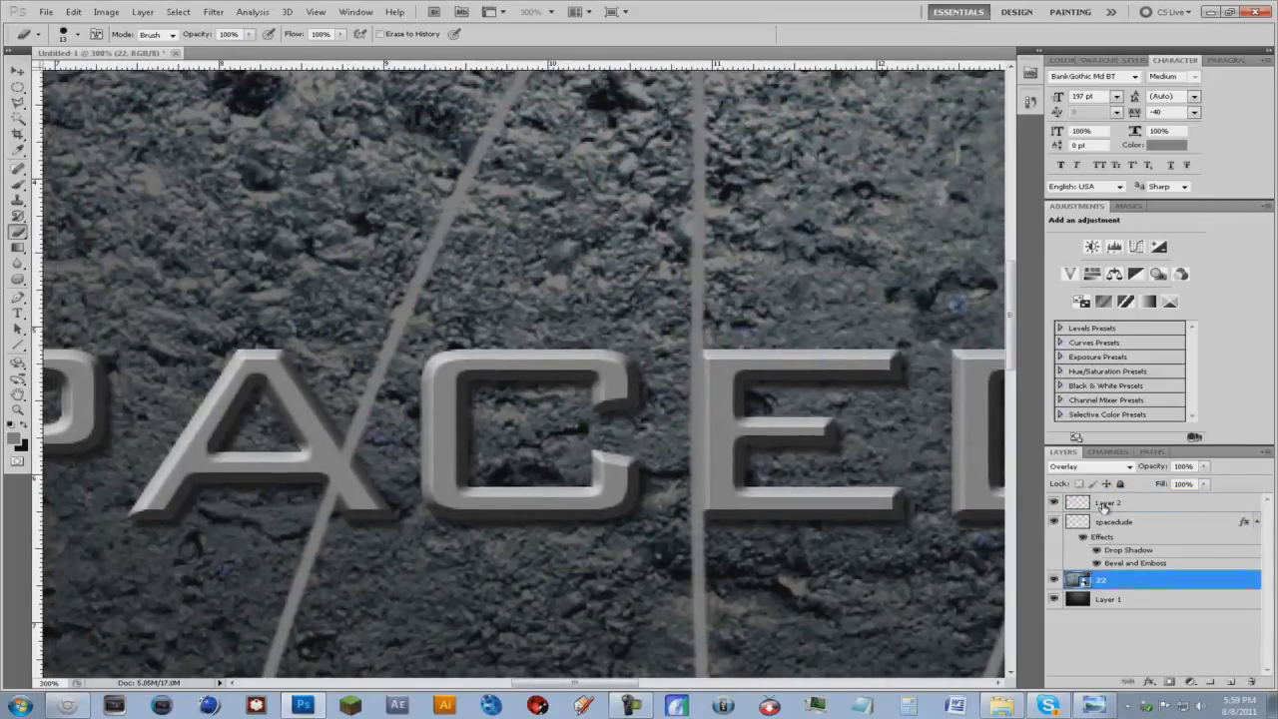
pyautogui.hotkey('alt', ']')
pyautogui.hotkey('alt', ']')
pyautogui.moveTo(276, 360); pyautogui.dragTo(585, 423)
pyautogui.moveTo(273, 463); pyautogui.dragTo(516, 379)
pyautogui.moveTo(293, 409); pyautogui.dragTo(451, 380)
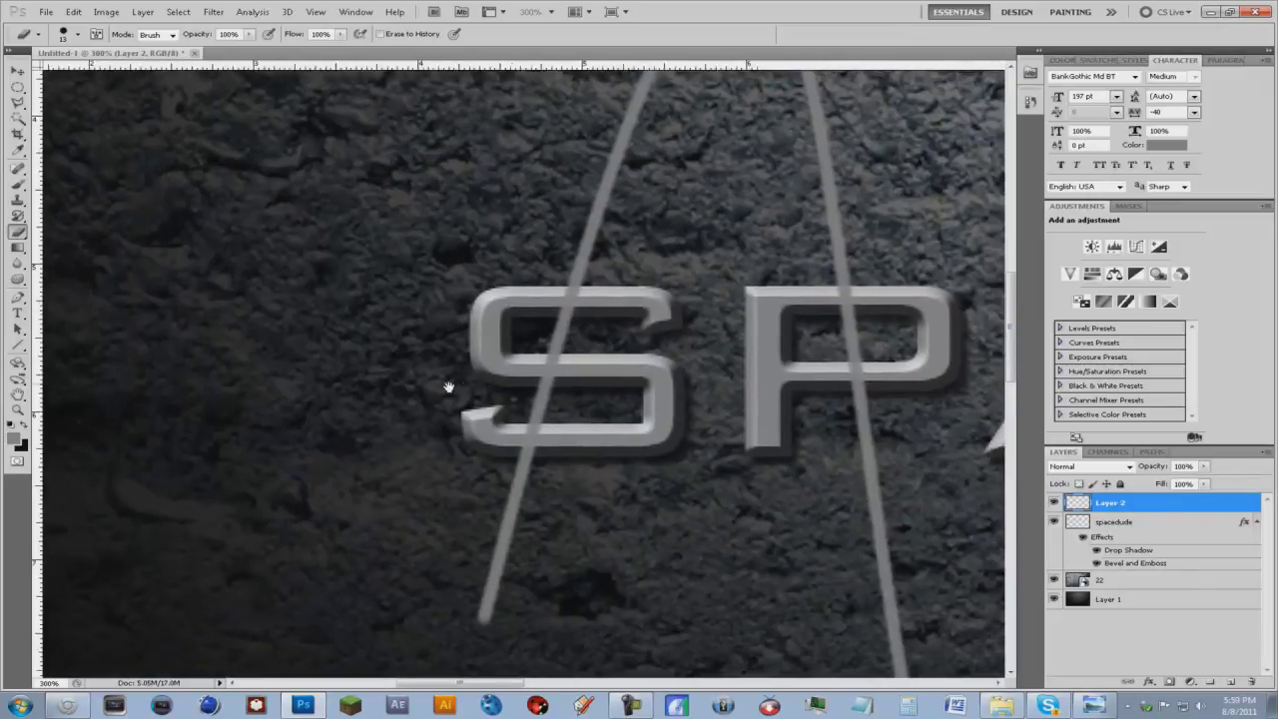
pyautogui.hotkey('ctrl', '+')
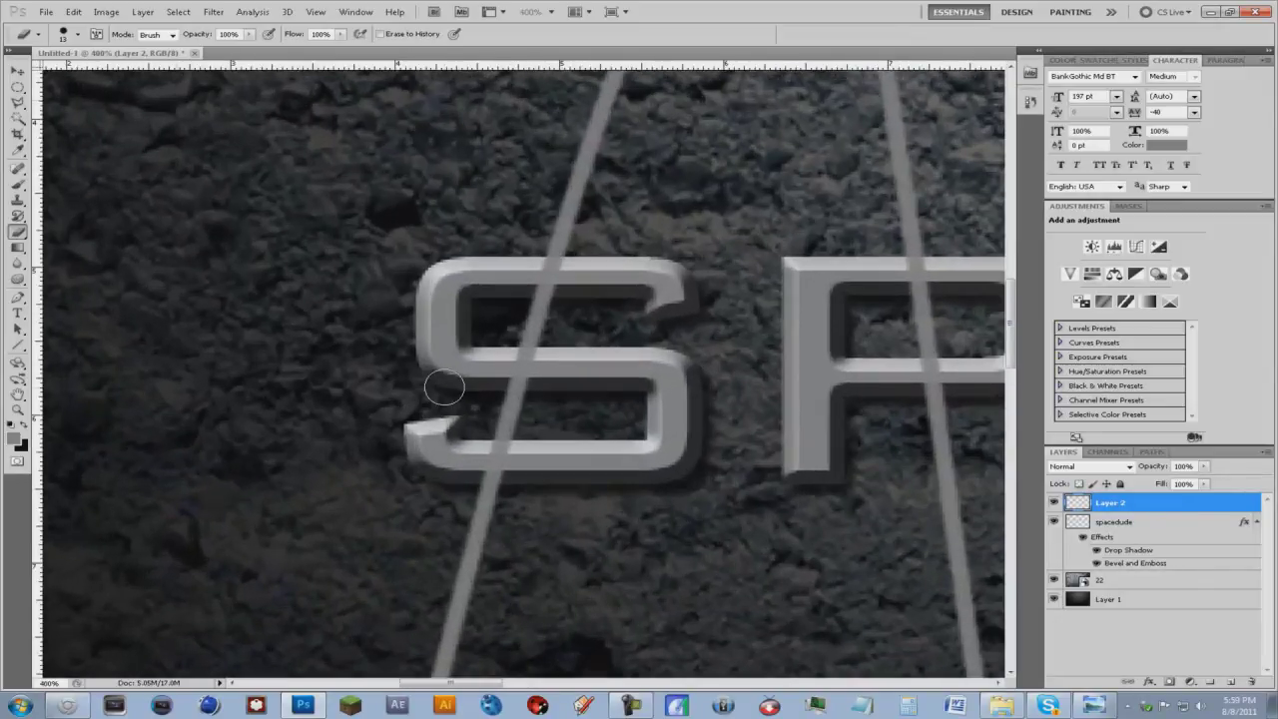
pyautogui.hotkey('ctrl', '+')
pyautogui.hotkey('ctrl', '+')
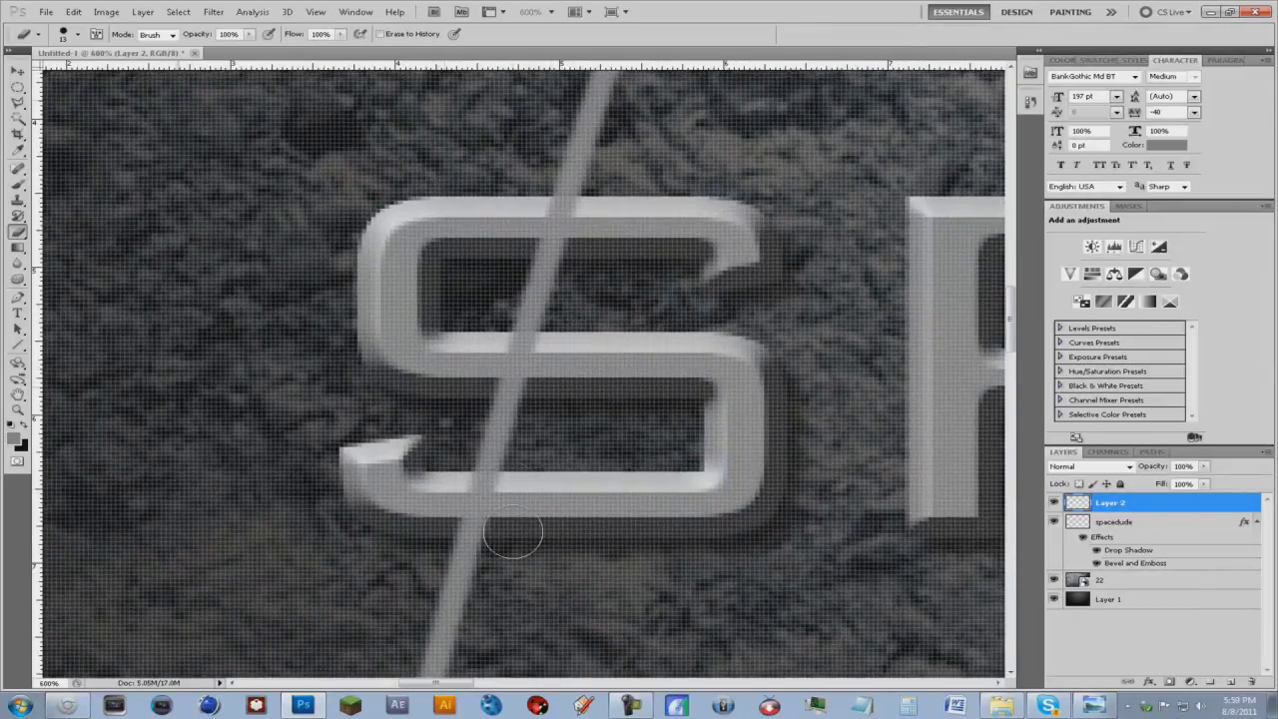
# Shrink the eraser to 6 px and erase the wire across the S's bottom bar
pyautogui.click(78, 35)
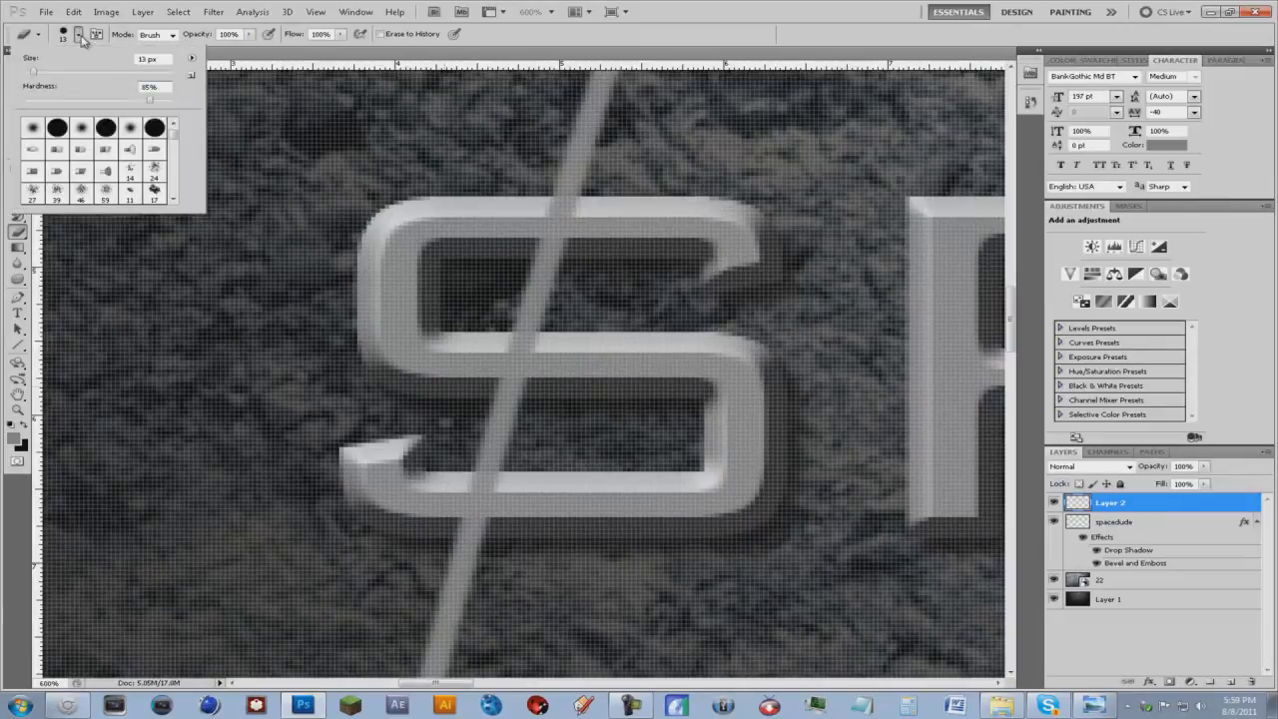
pyautogui.moveTo(33, 71); pyautogui.dragTo(28, 71)
pyautogui.click(478, 488)
pyautogui.click(485, 486)
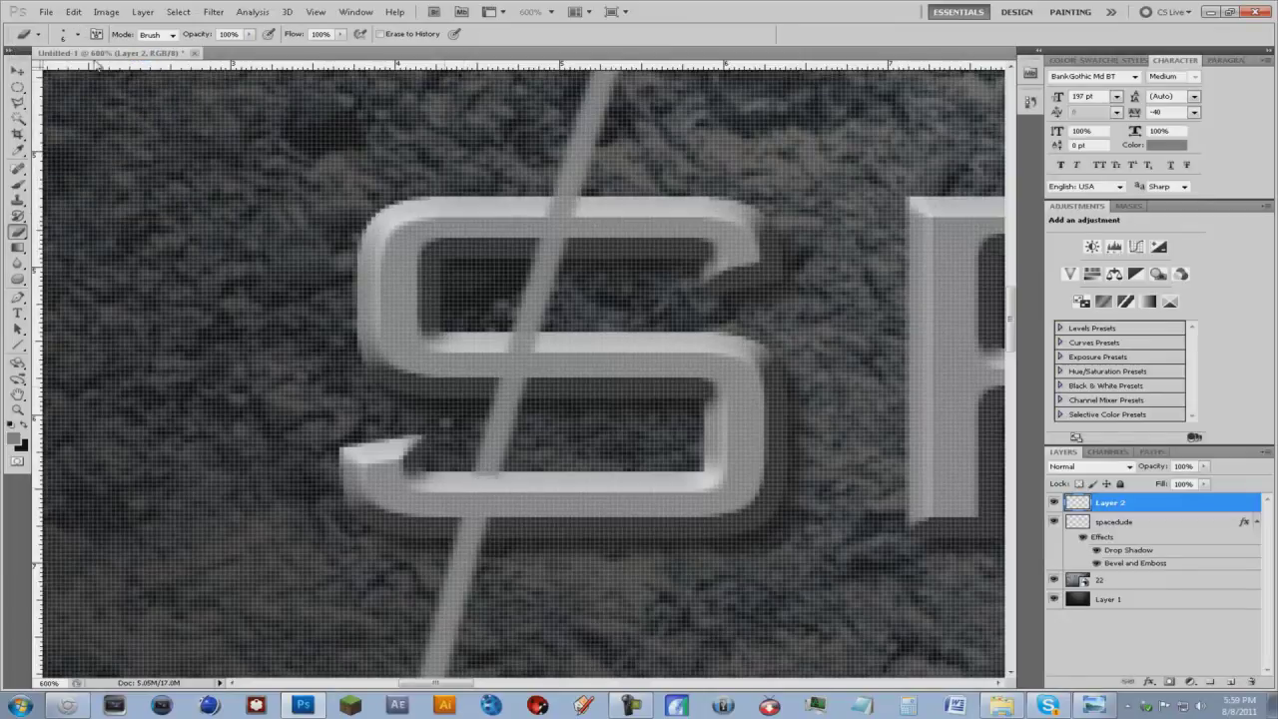
pyautogui.click(77, 36)
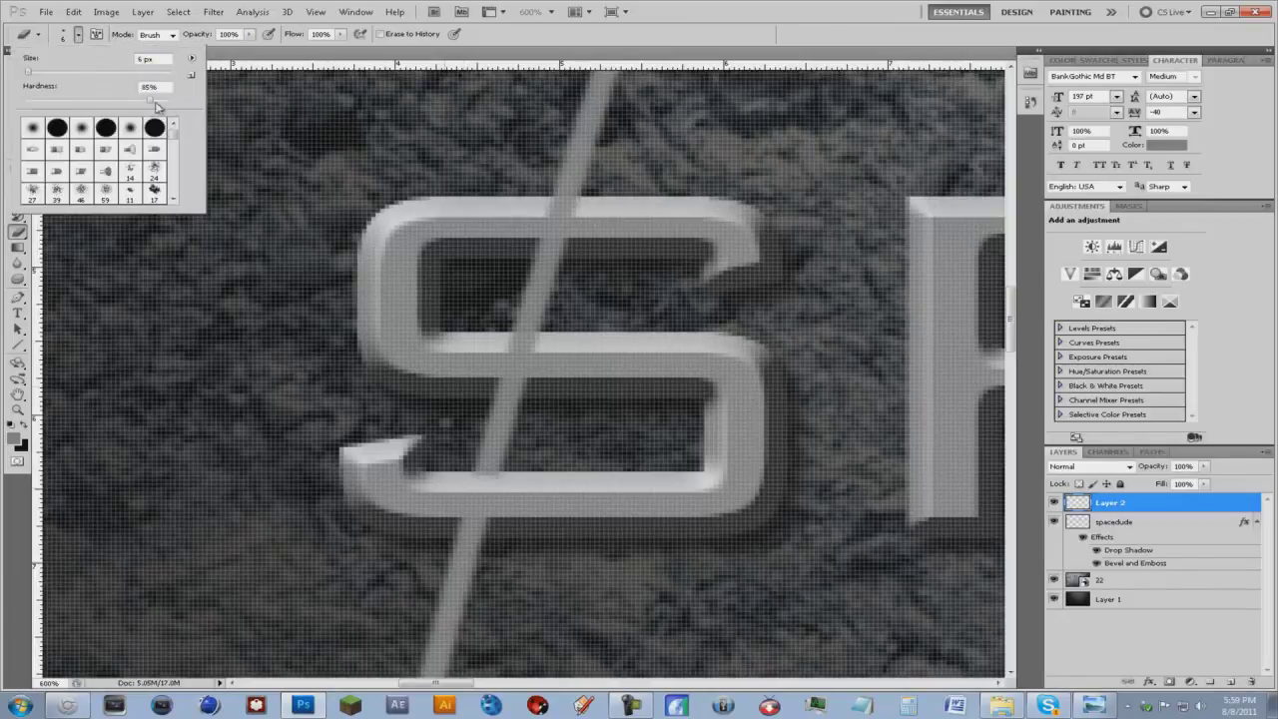
# Set the eraser hardness to 24% and erase the wire across the S's bottom bar
pyautogui.moveTo(155, 102); pyautogui.dragTo(59, 101)
pyautogui.click(473, 484)
pyautogui.moveTo(477, 482)
pyautogui.mouseDown()
pyautogui.moveTo(473, 519)
pyautogui.moveTo(462, 517)
pyautogui.mouseUp()
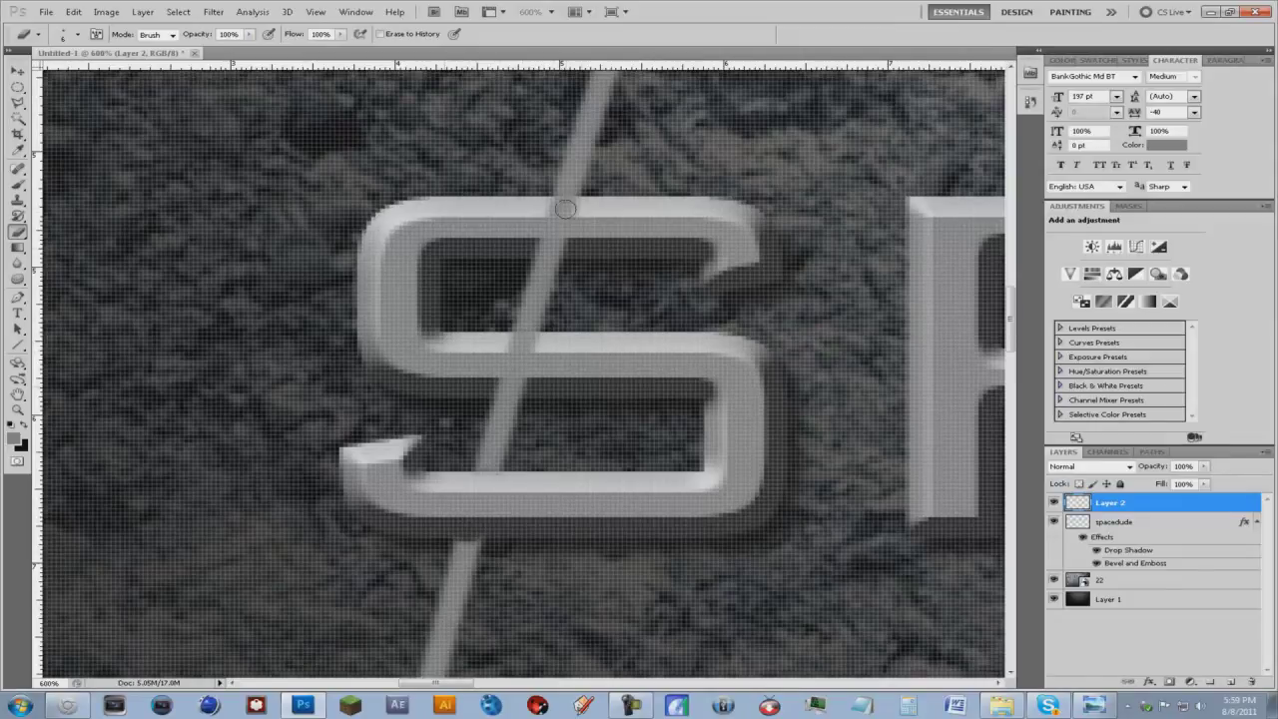
# Erase the wire segments across the P's top bar and where it crosses the A
pyautogui.moveTo(673, 309); pyautogui.dragTo(390, 308)
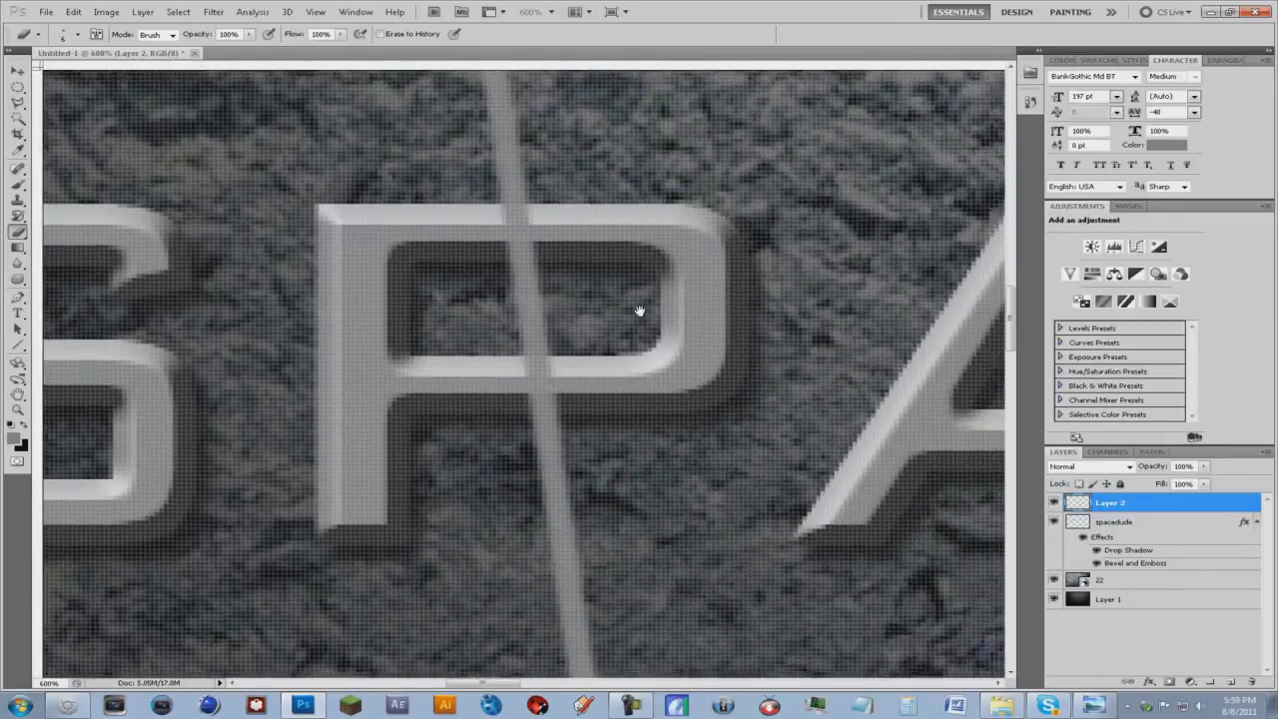
pyautogui.moveTo(639, 310); pyautogui.dragTo(621, 332)
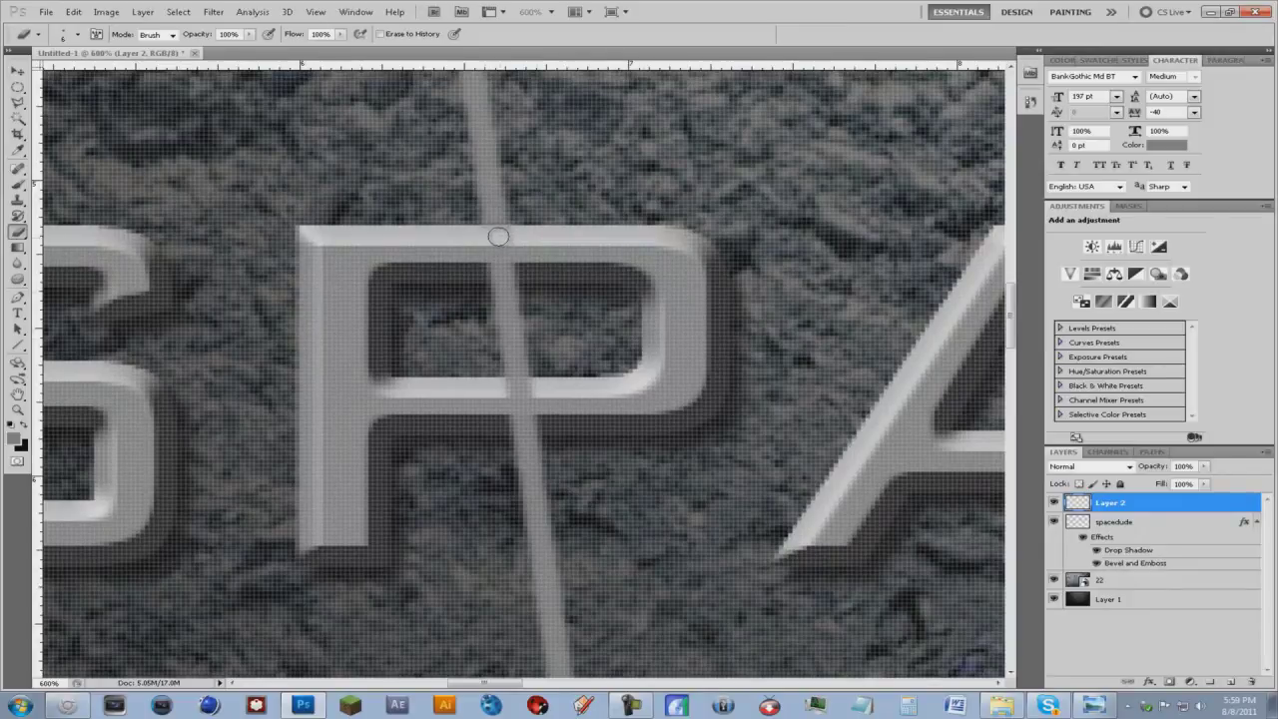
pyautogui.moveTo(499, 236); pyautogui.dragTo(504, 278)
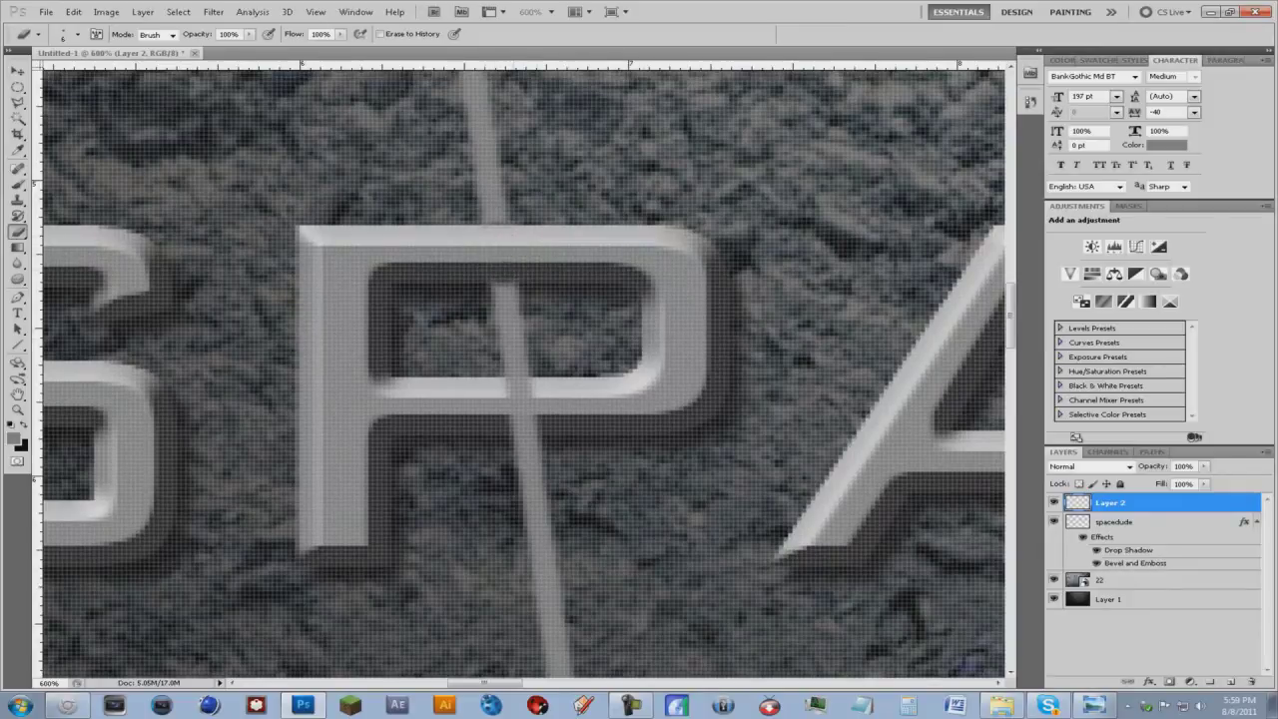
pyautogui.moveTo(629, 298); pyautogui.dragTo(550, 302)
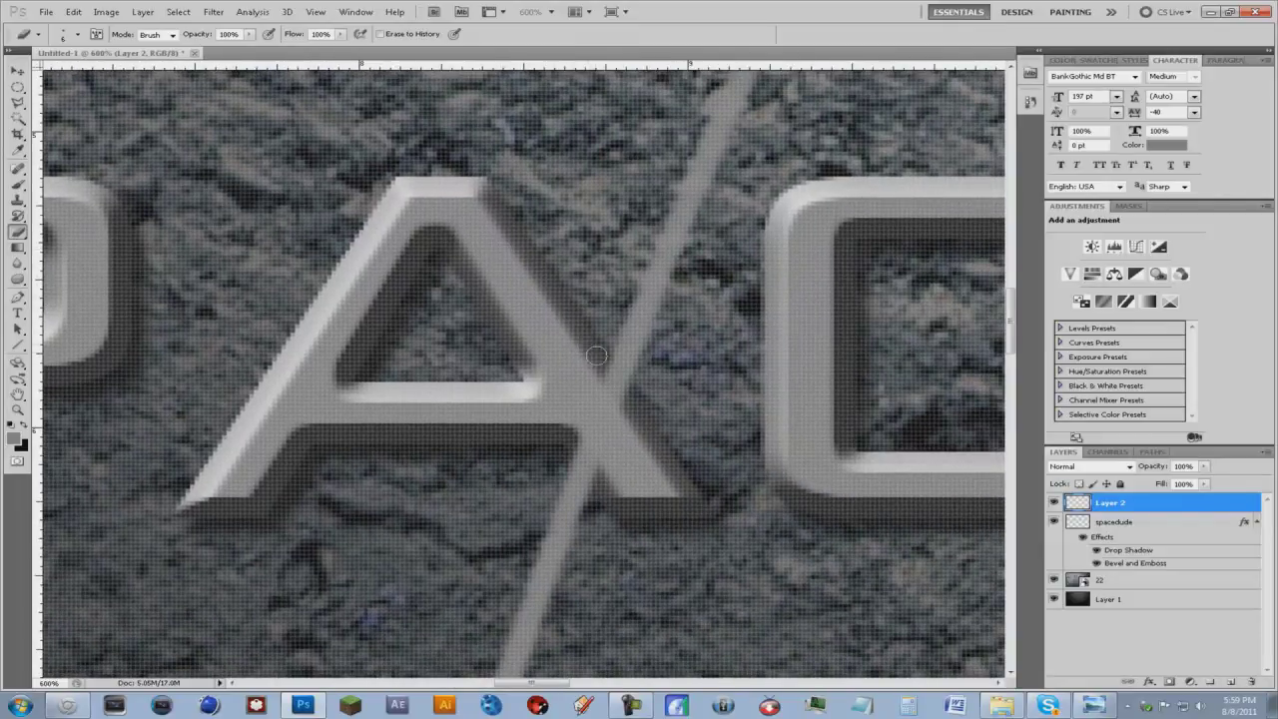
pyautogui.moveTo(596, 356); pyautogui.dragTo(607, 398)
pyautogui.moveTo(590, 447)
pyautogui.mouseDown()
pyautogui.moveTo(588, 473)
pyautogui.moveTo(603, 481)
pyautogui.mouseUp()
# Erase the wire where it crosses the D's top edge
pyautogui.moveTo(603, 481)
pyautogui.mouseDown()
pyautogui.moveTo(530, 366)
pyautogui.moveTo(442, 370)
pyautogui.moveTo(186, 322)
pyautogui.mouseUp()
pyautogui.moveTo(855, 290); pyautogui.dragTo(688, 369)
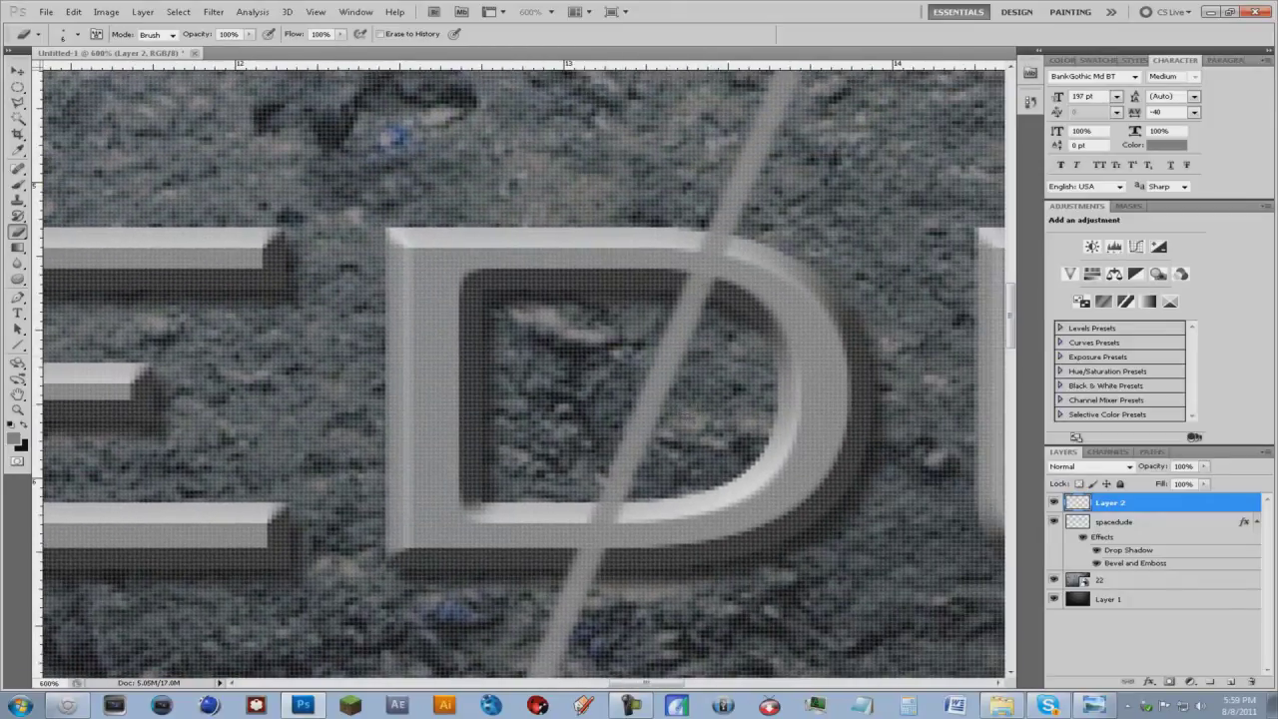
pyautogui.moveTo(720, 242); pyautogui.dragTo(696, 292)
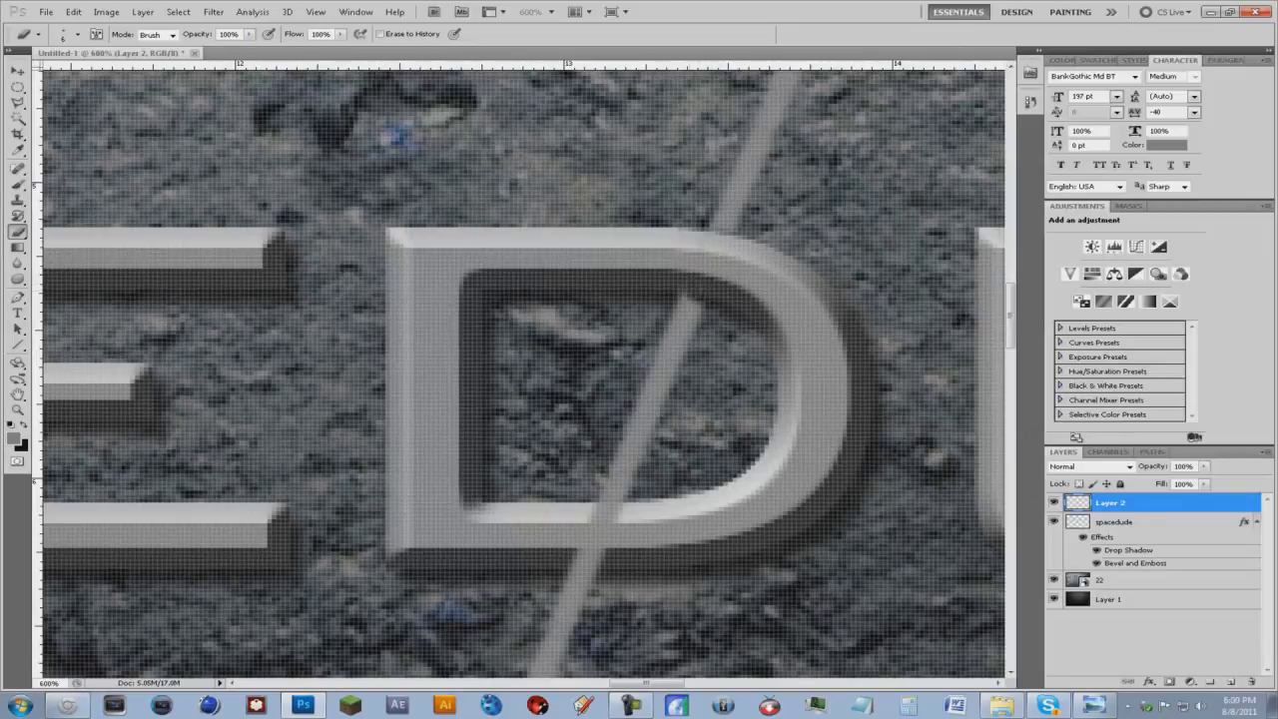
# Erase the wire over the U's bottom bar, check the D and E, then fit the image on screen
pyautogui.moveTo(814, 347); pyautogui.dragTo(667, 234)
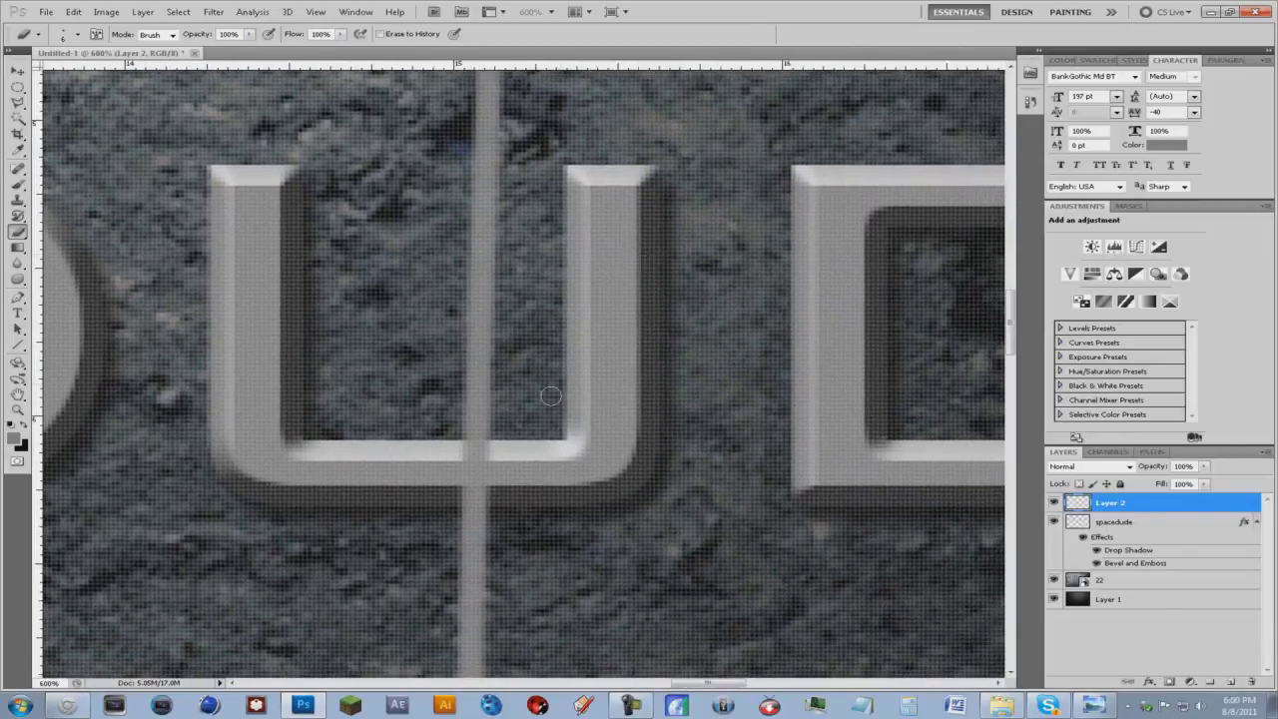
pyautogui.moveTo(475, 444)
pyautogui.mouseDown()
pyautogui.moveTo(461, 483)
pyautogui.moveTo(483, 482)
pyautogui.moveTo(474, 489)
pyautogui.moveTo(460, 484)
pyautogui.moveTo(475, 449)
pyautogui.mouseUp()
pyautogui.moveTo(719, 360); pyautogui.dragTo(341, 351)
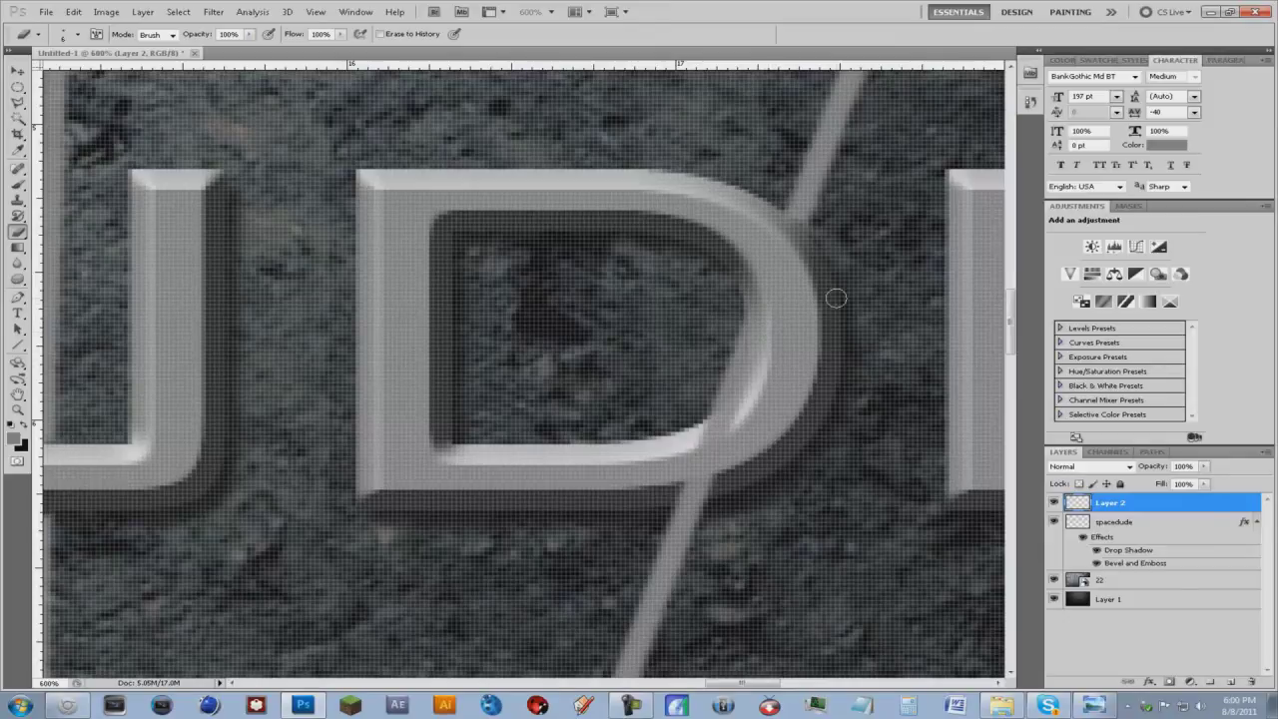
pyautogui.moveTo(837, 298); pyautogui.dragTo(223, 262)
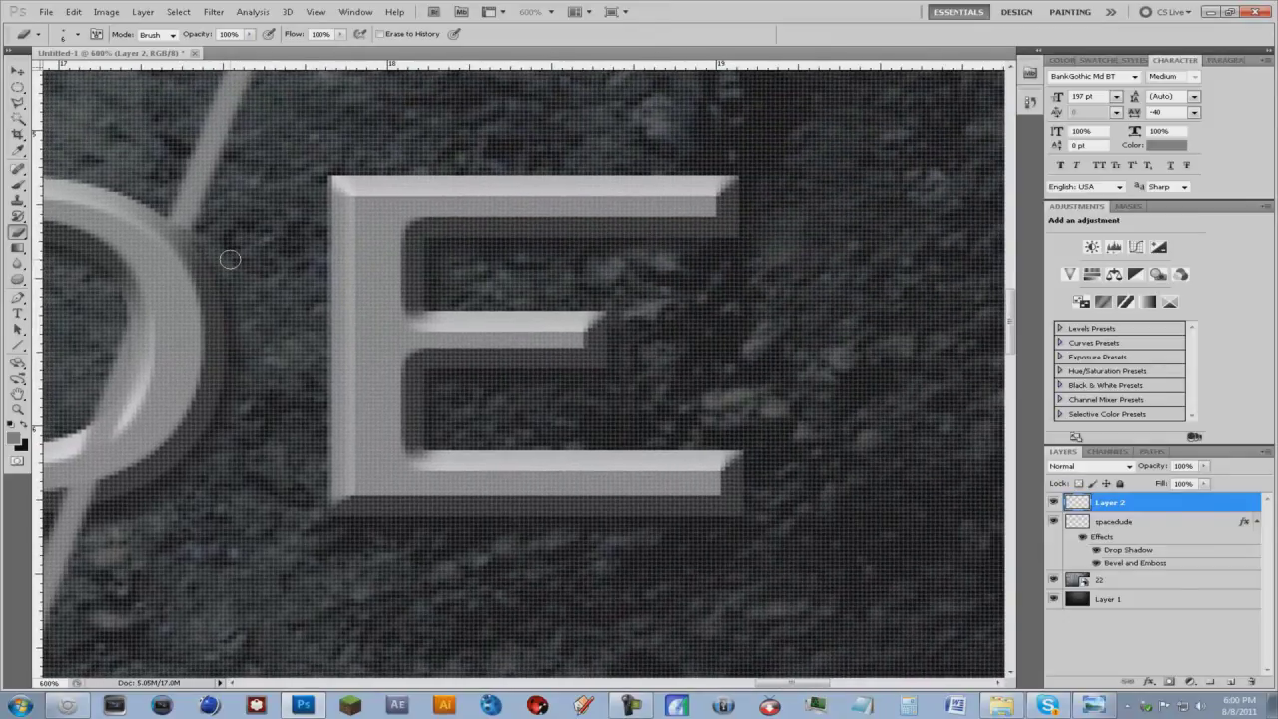
pyautogui.hotkey('ctrl', '0')
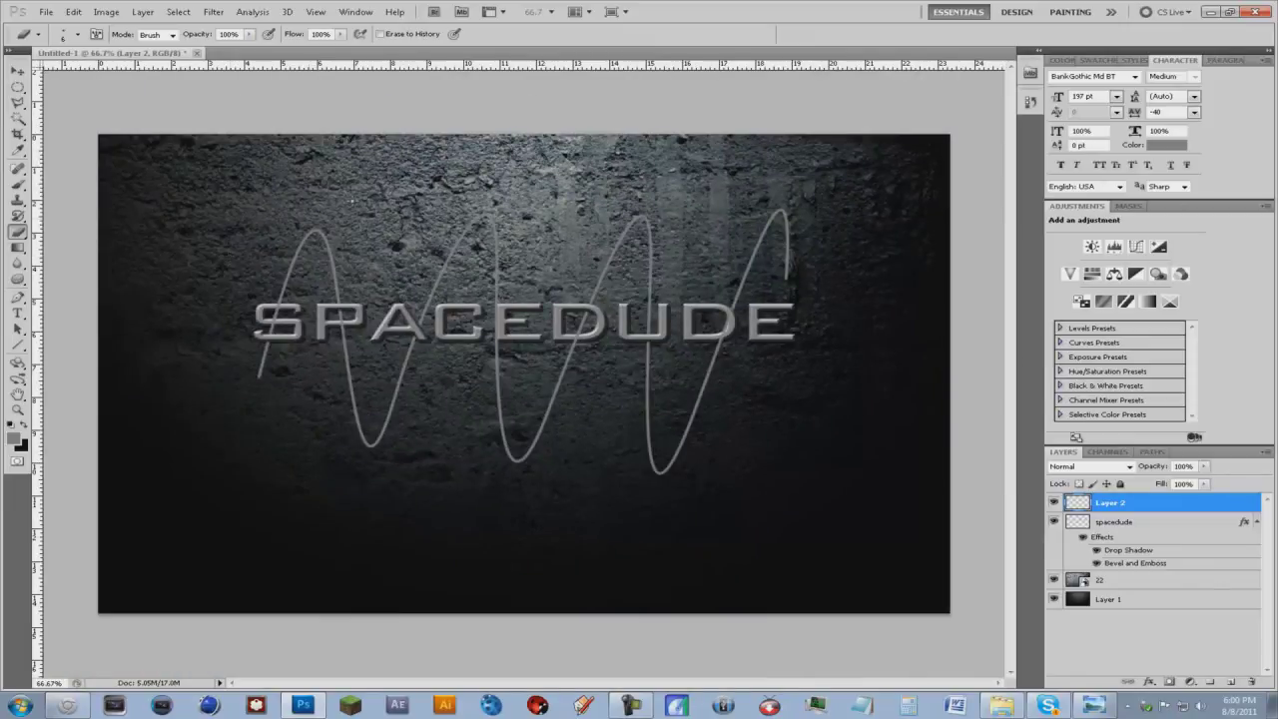
pyautogui.click(1230, 682)
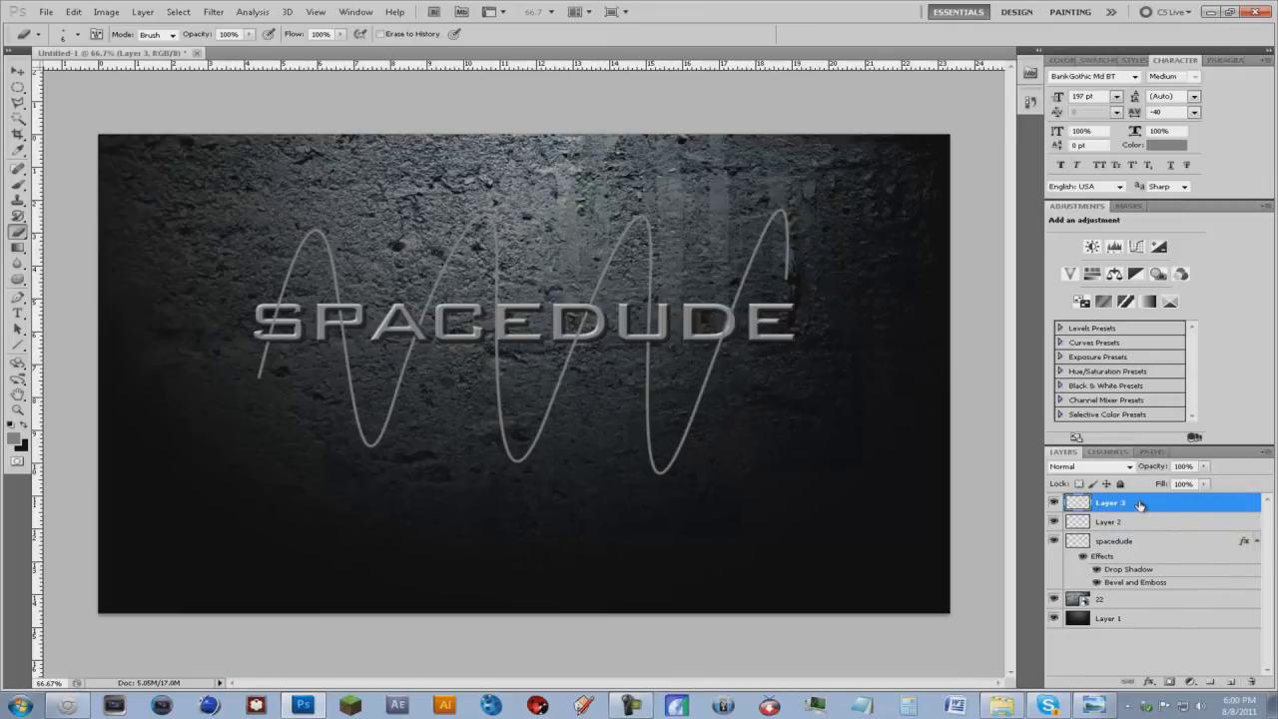
pyautogui.press('Delete')
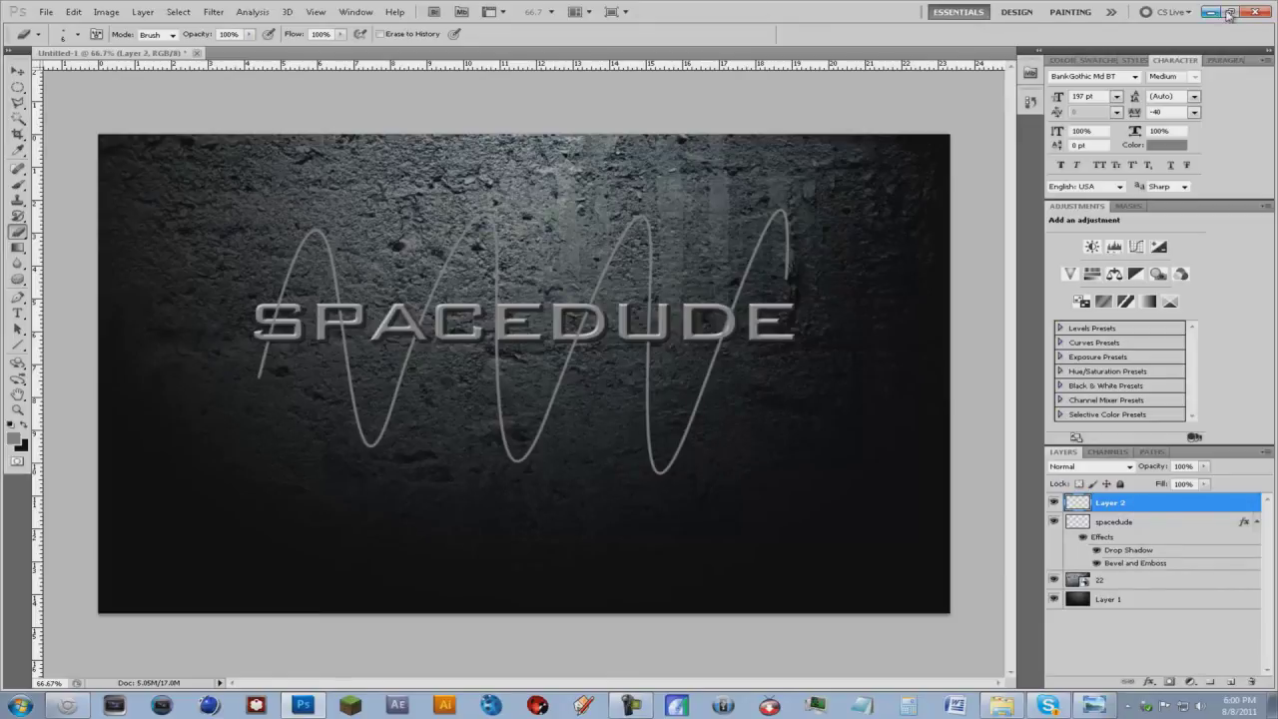